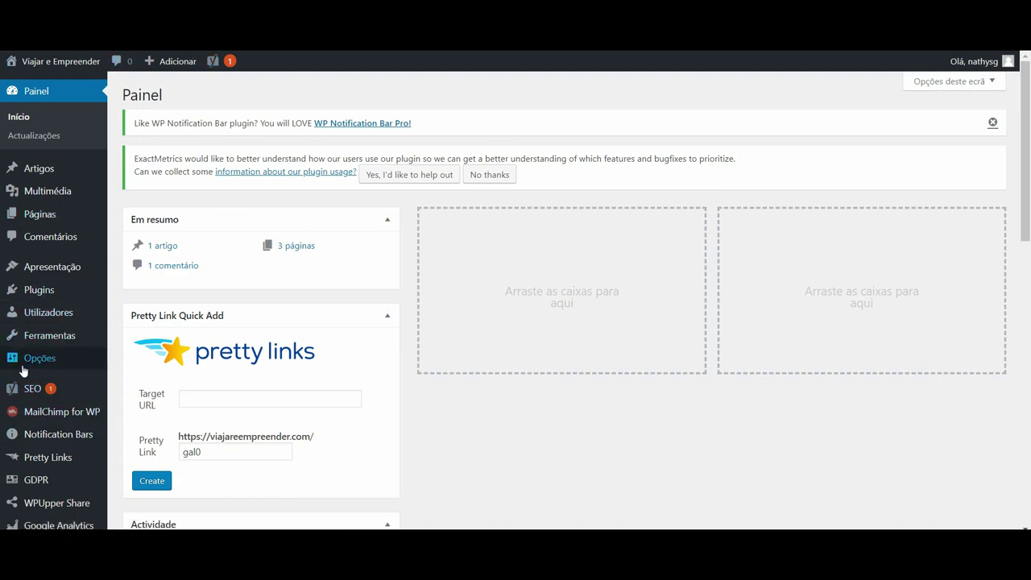
Scroll through the installed themes in Apresentação > Temas and live-preview Twenty Seventeen.
mouse_move(42, 274)
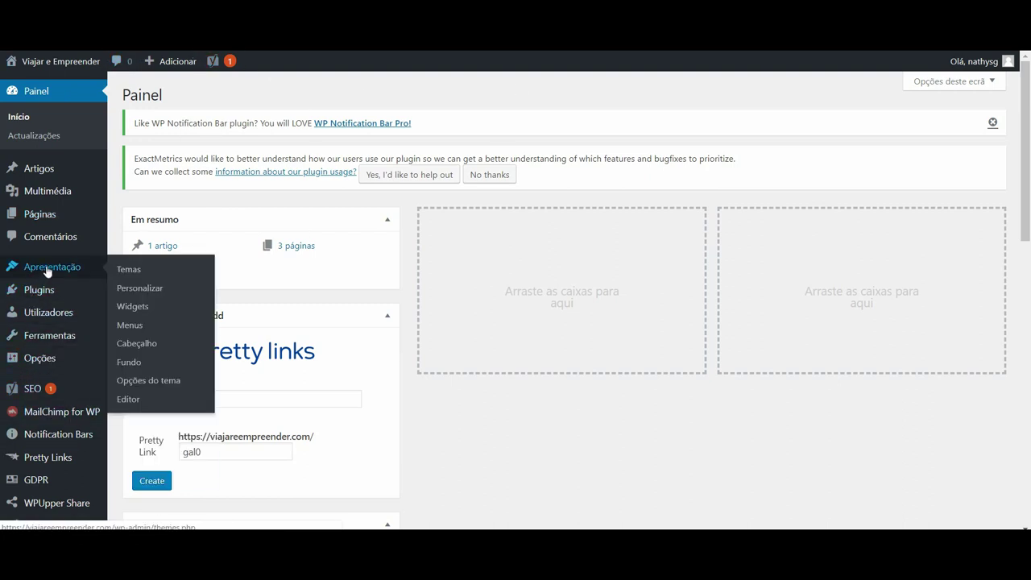
left_click(129, 270)
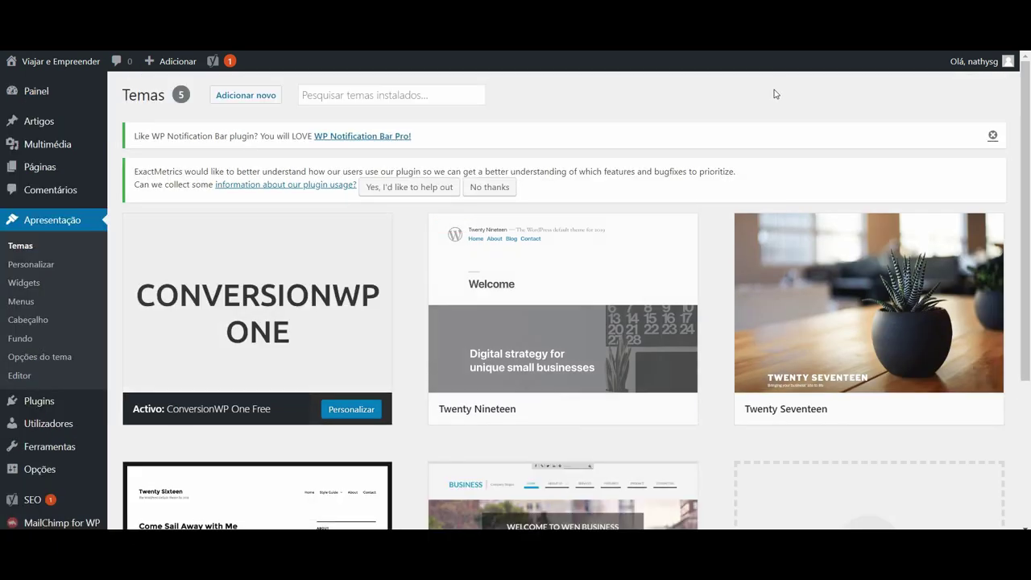
left_click_drag(1026, 113, 1028, 266)
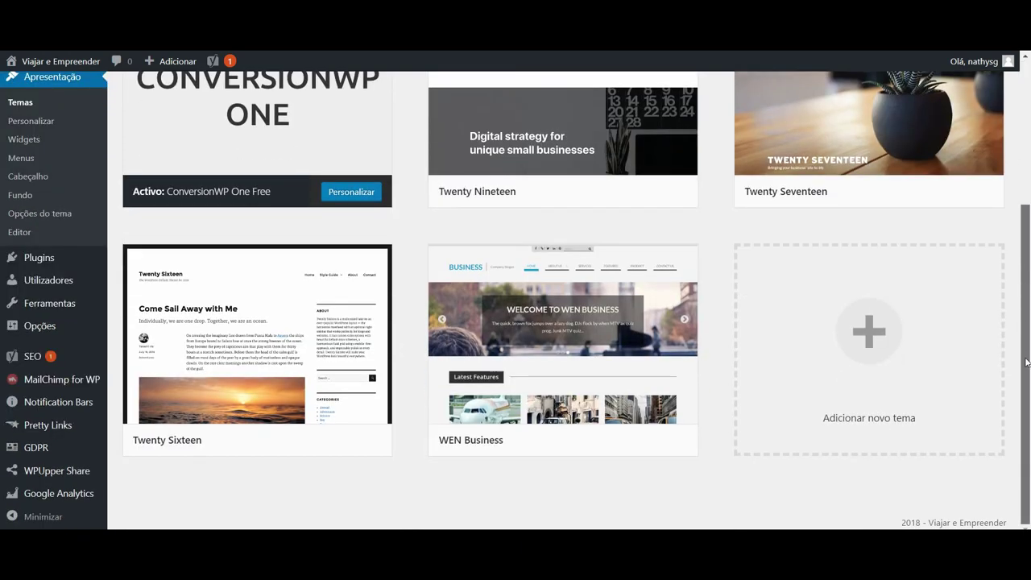
scroll(1029, 302, "up", 3)
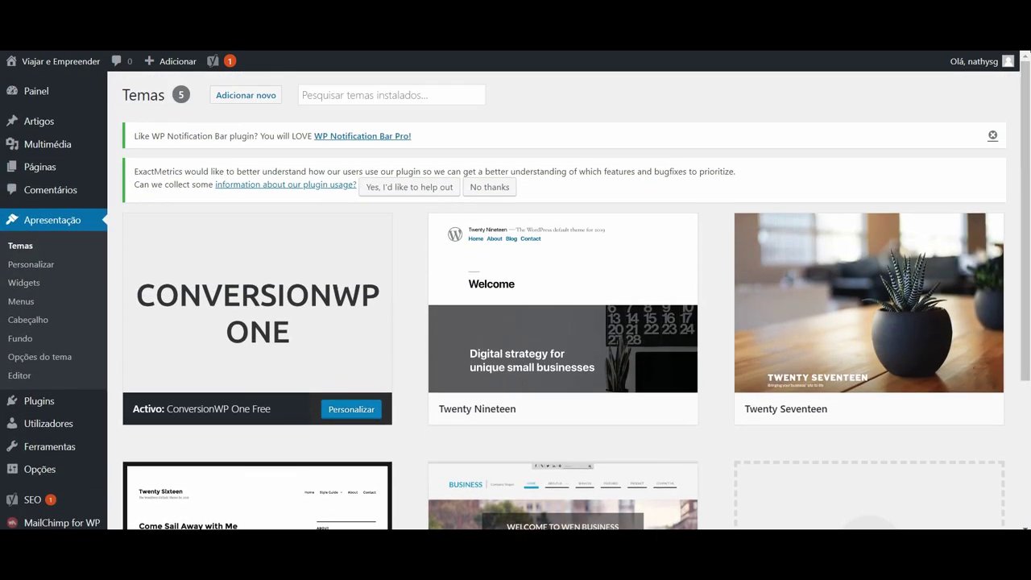
left_click_drag(1028, 127, 1029, 271)
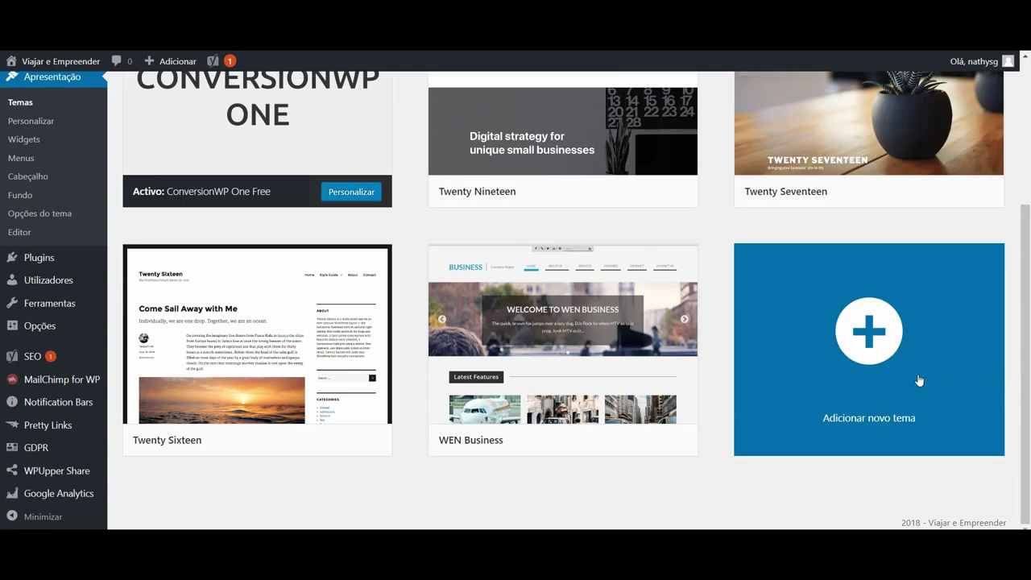
left_click_drag(1026, 242, 1028, 191)
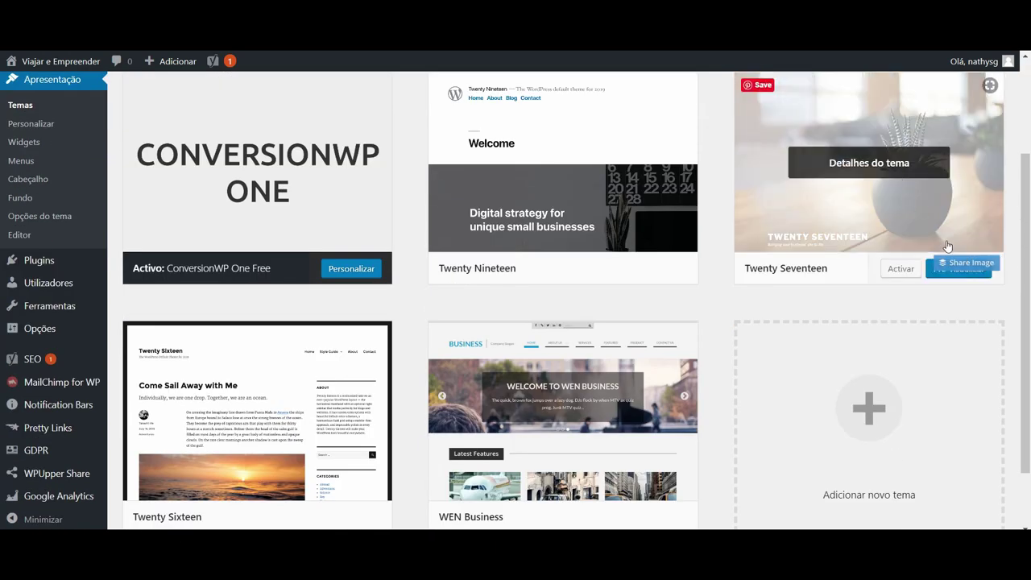
left_click(957, 272)
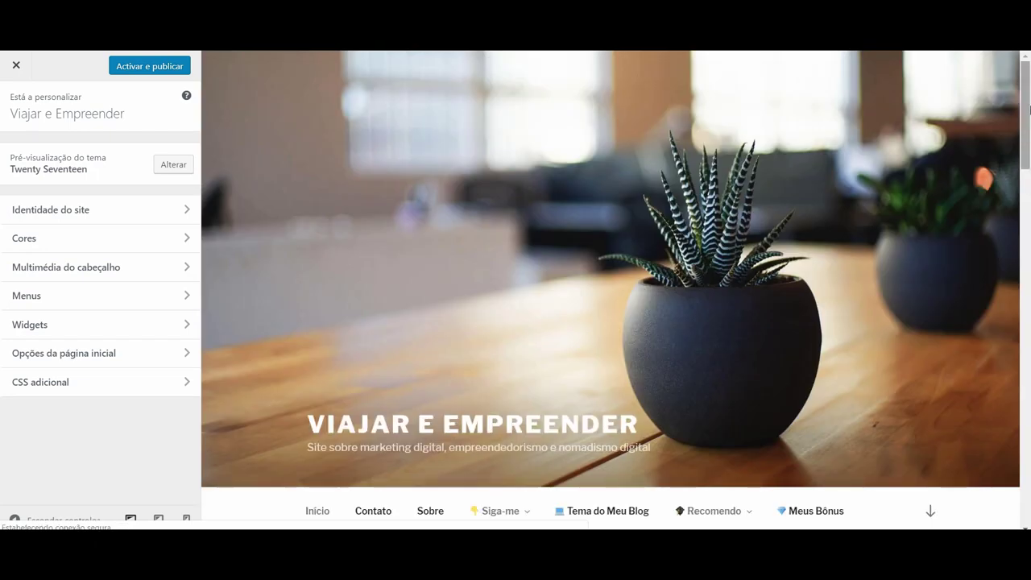
Scroll the Twenty Seventeen customizer preview, then close it to return to Temas.
mouse_move(1027, 113)
left_mouse_down()
mouse_move(1019, 455)
mouse_move(1029, 87)
mouse_move(1004, 483)
mouse_move(1025, 66)
left_mouse_up()
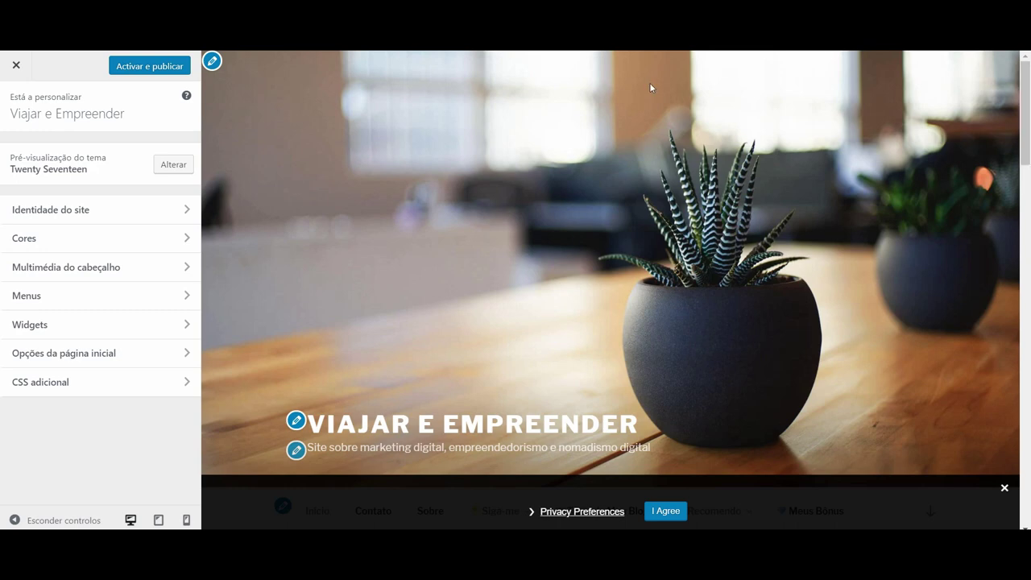
left_click(15, 73)
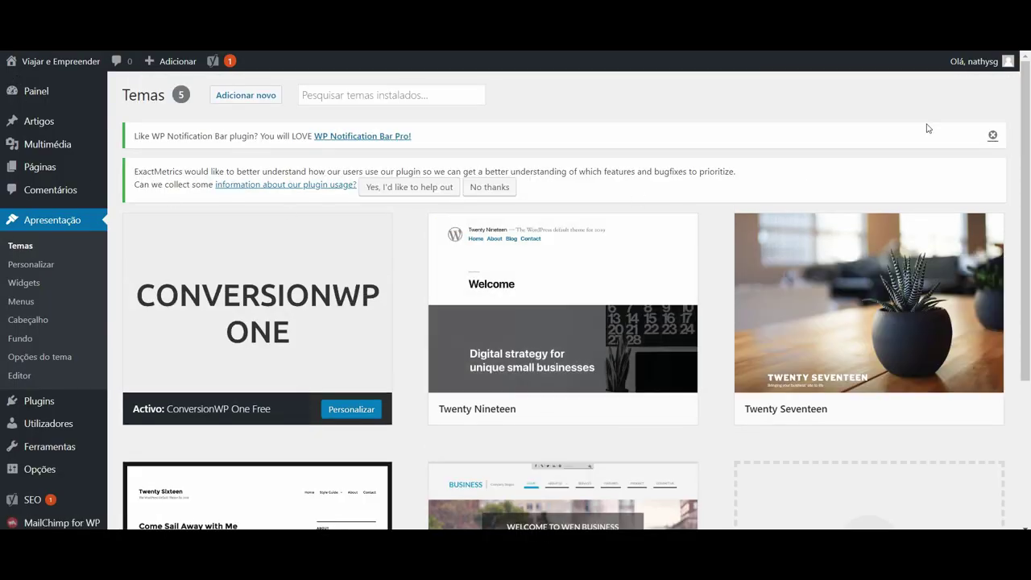
Scroll the Temas page and move on to Apresentação > Menus.
left_click_drag(1025, 220, 1028, 225)
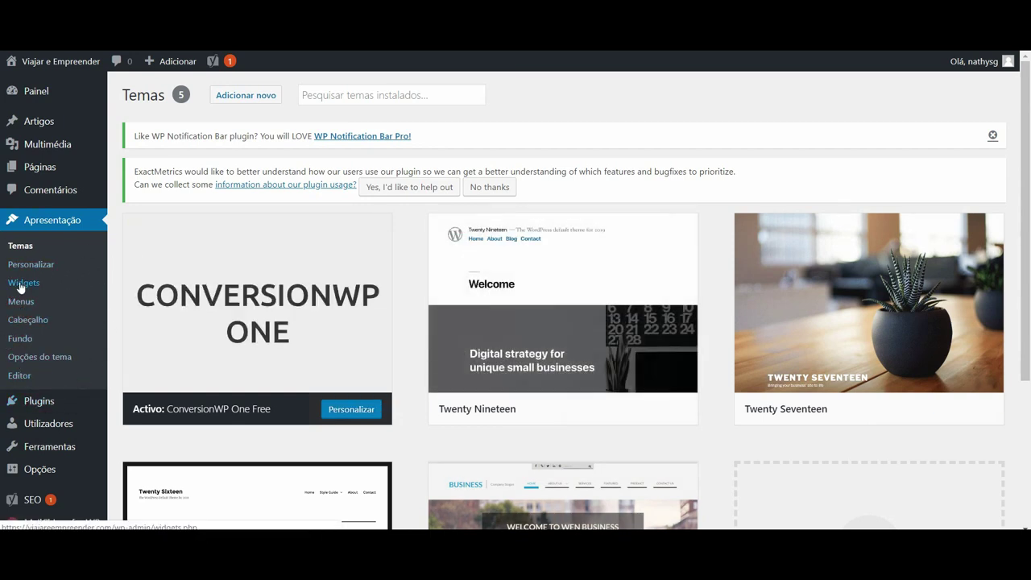
left_click(22, 304)
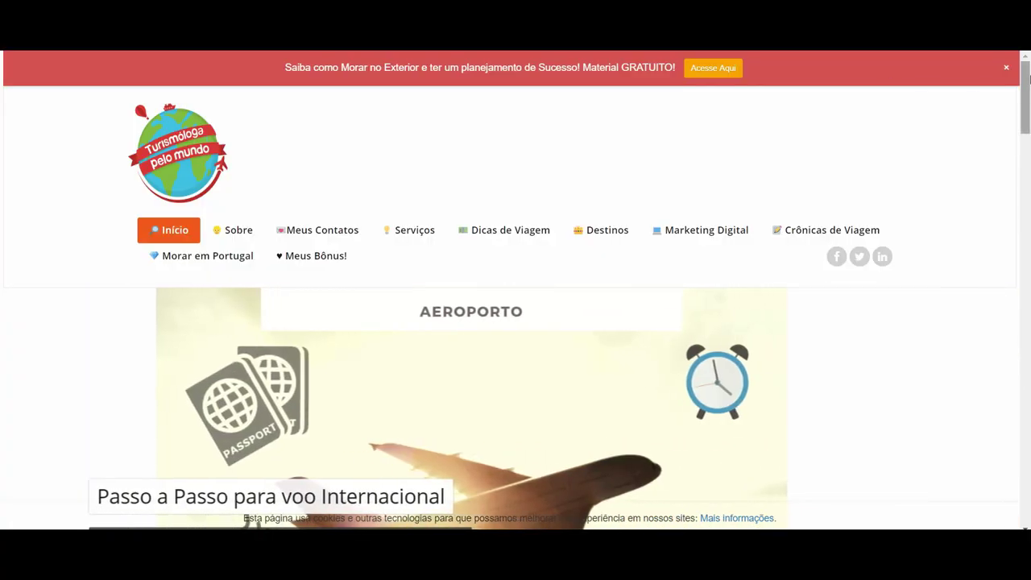
scroll(1028, 76, "down", 5)
scroll(1027, 76, "up", 5)
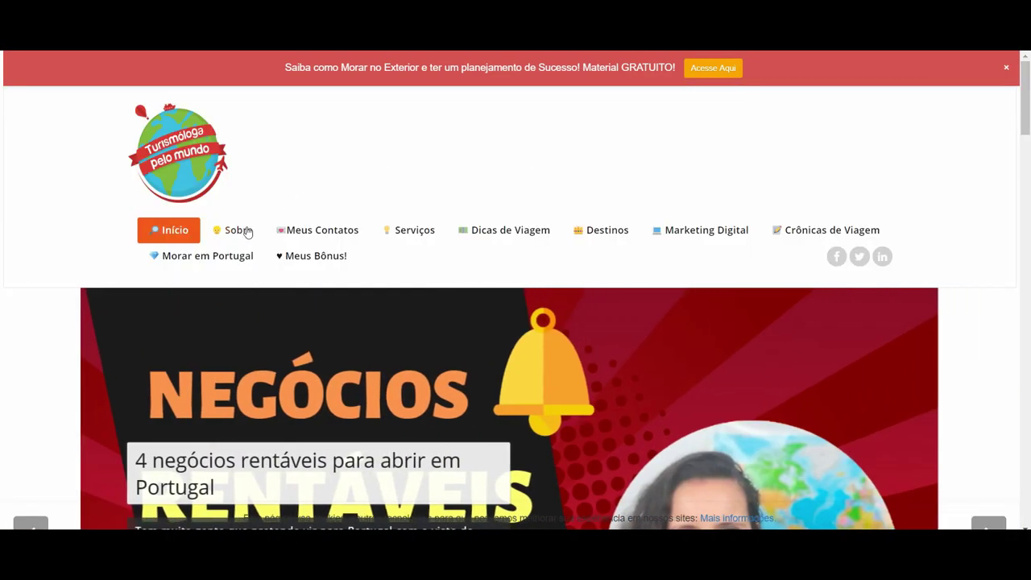
mouse_move(303, 235)
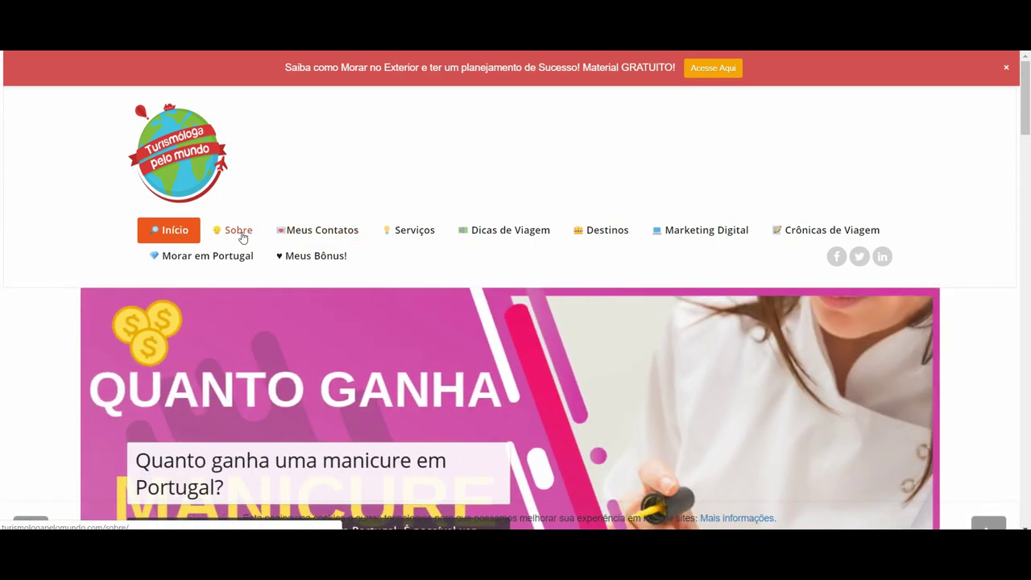
mouse_move(398, 231)
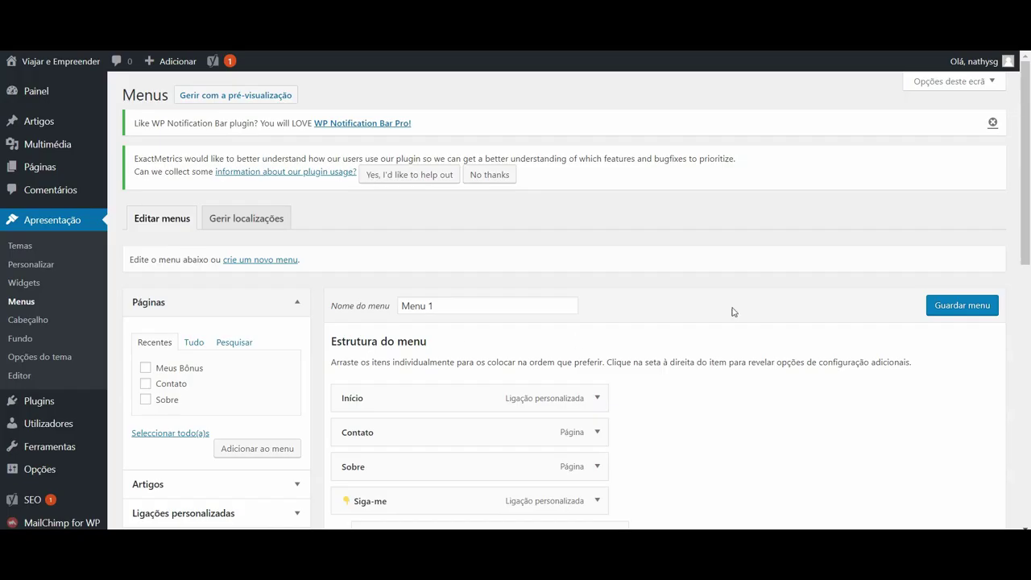
Leave Menu 1 via 'crie um novo menu', trying the Menu 1 name autofill along the way.
left_click_drag(1024, 122, 1029, 135)
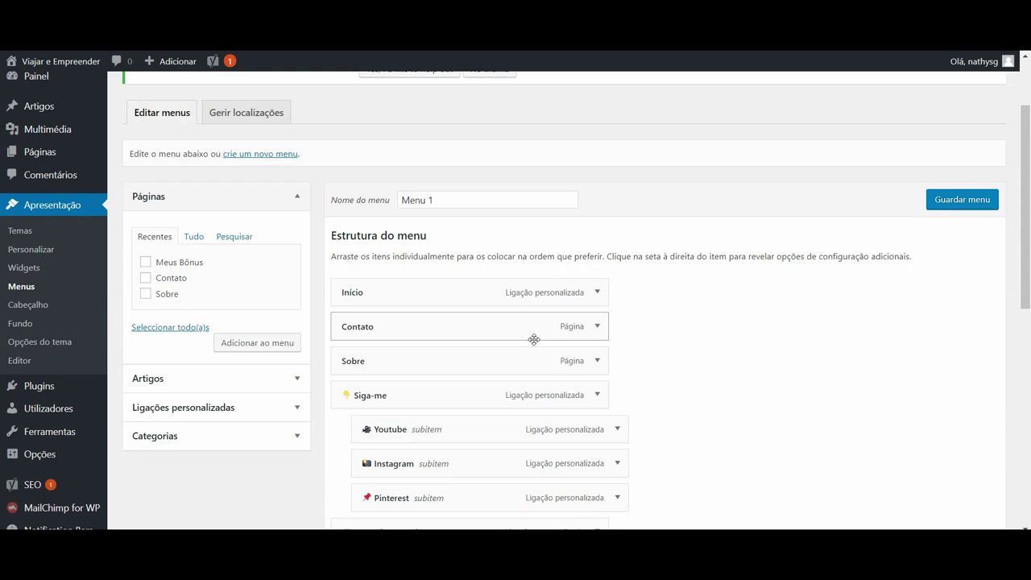
left_click_drag(1027, 264, 1028, 479)
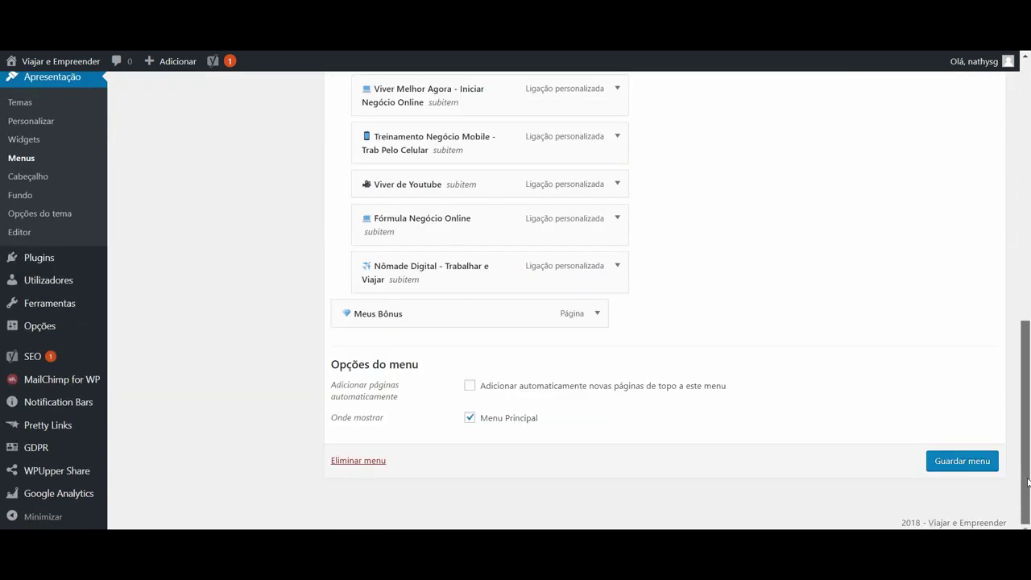
left_click(523, 305)
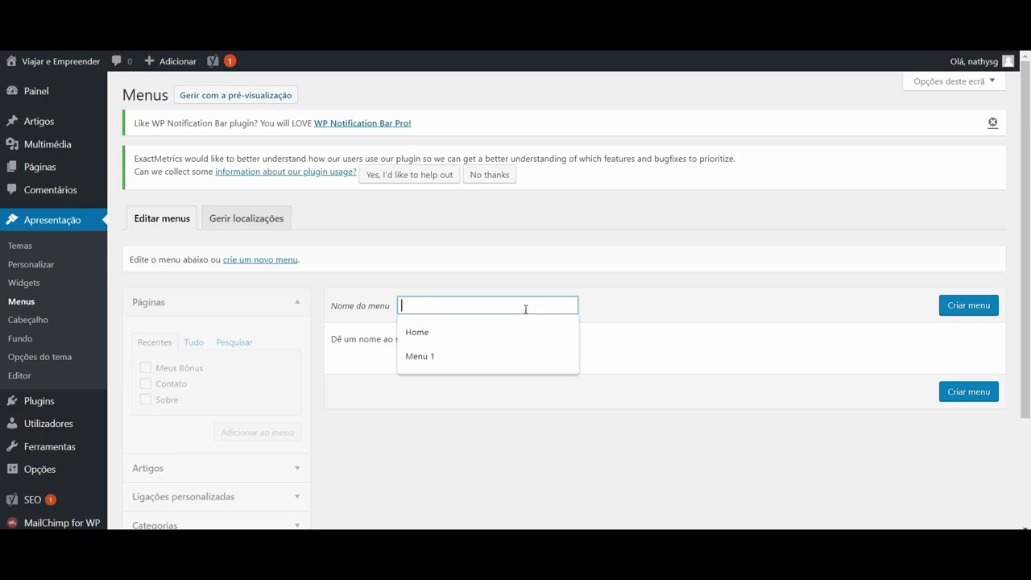
left_click(504, 357)
key("Return")
scroll(1028, 193, "down", 15)
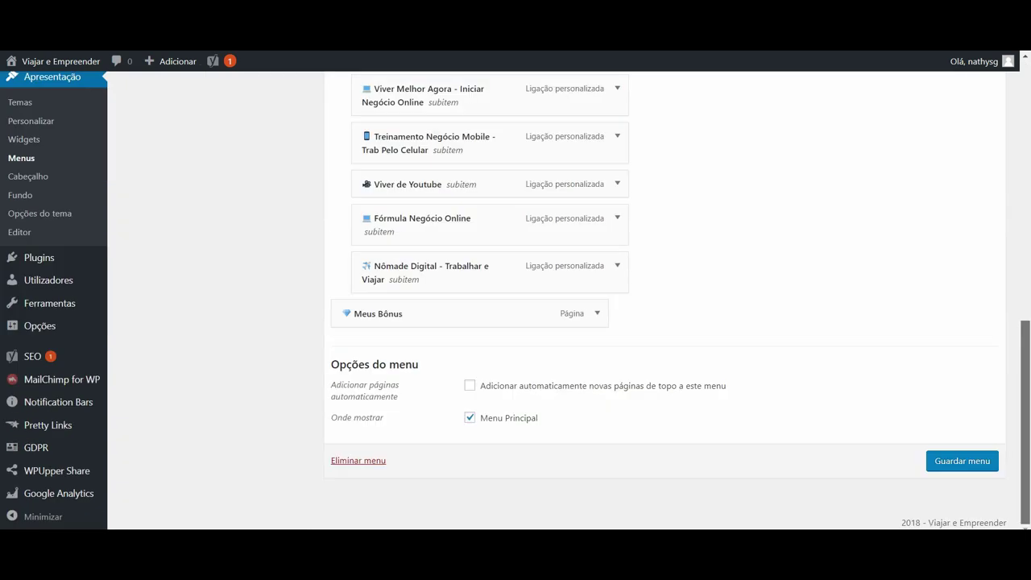
scroll(878, 241, "up", 15)
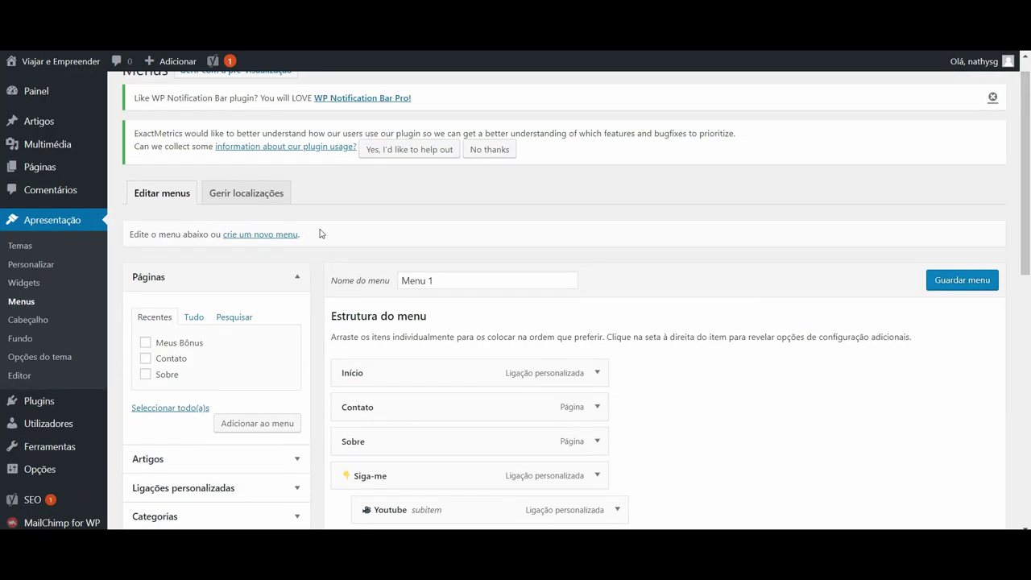
left_click(266, 235)
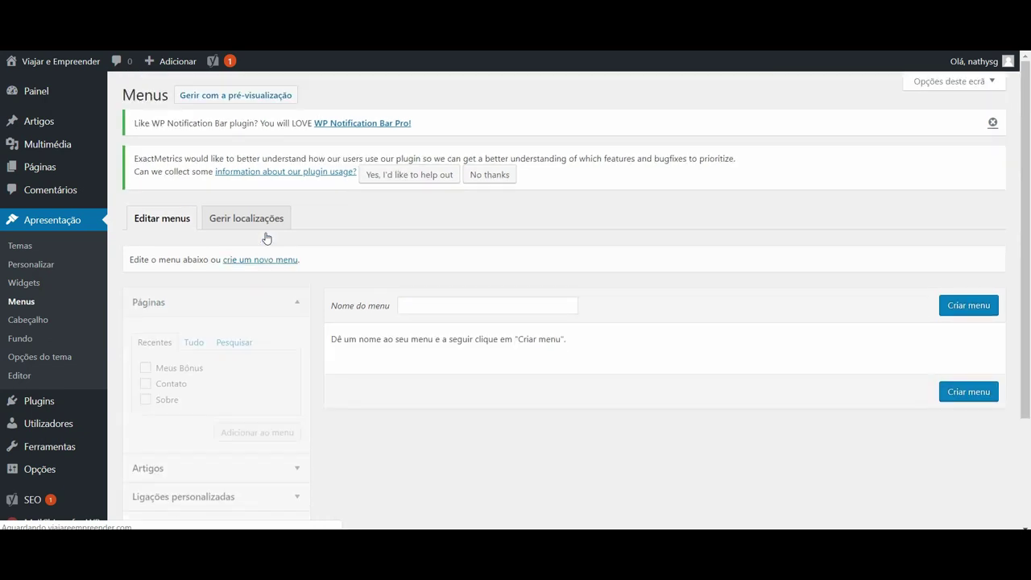
Enter 'Teste' as the menu name and create the menu with Criar menu.
left_click(418, 303)
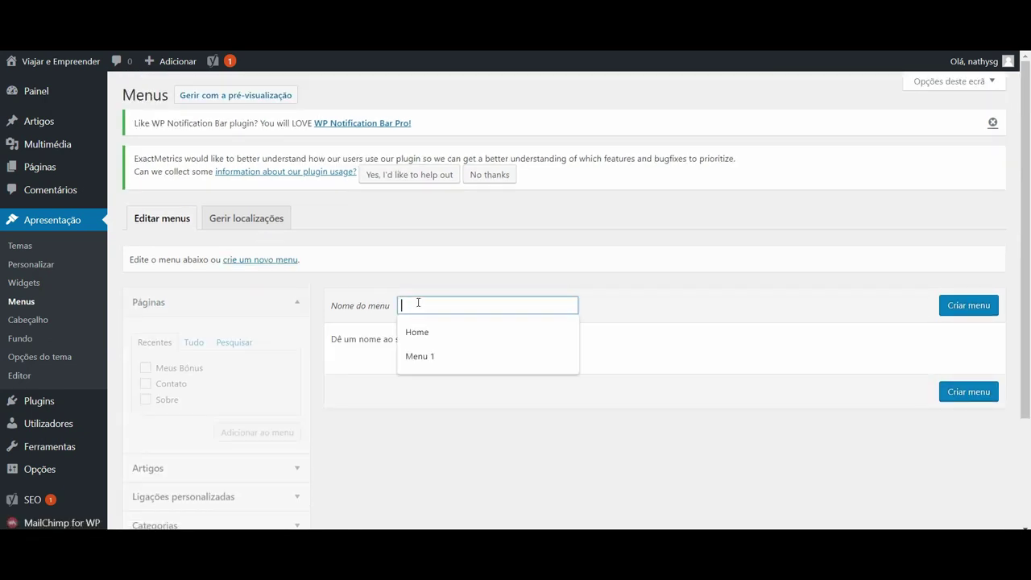
type("Teste")
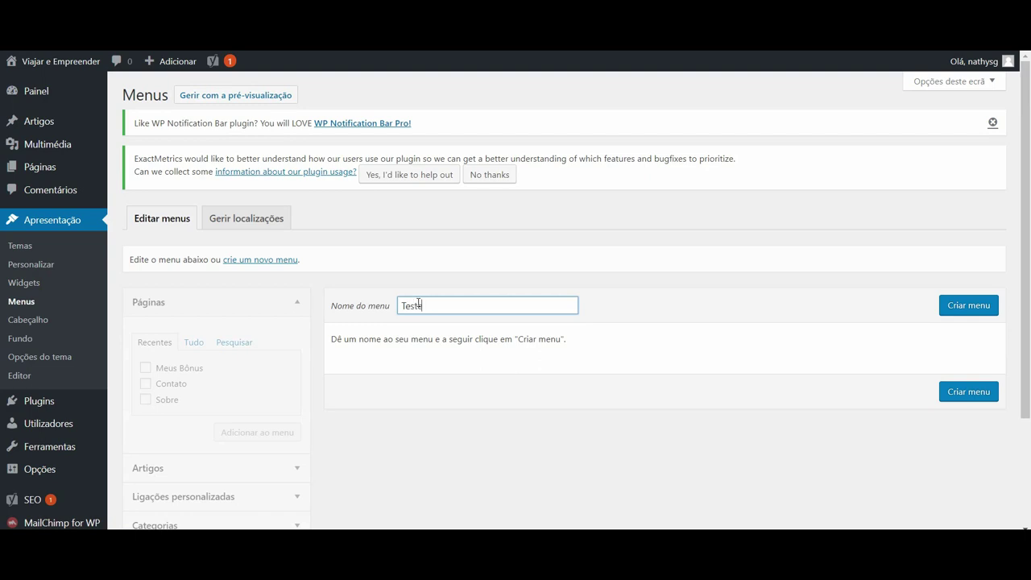
left_click(990, 307)
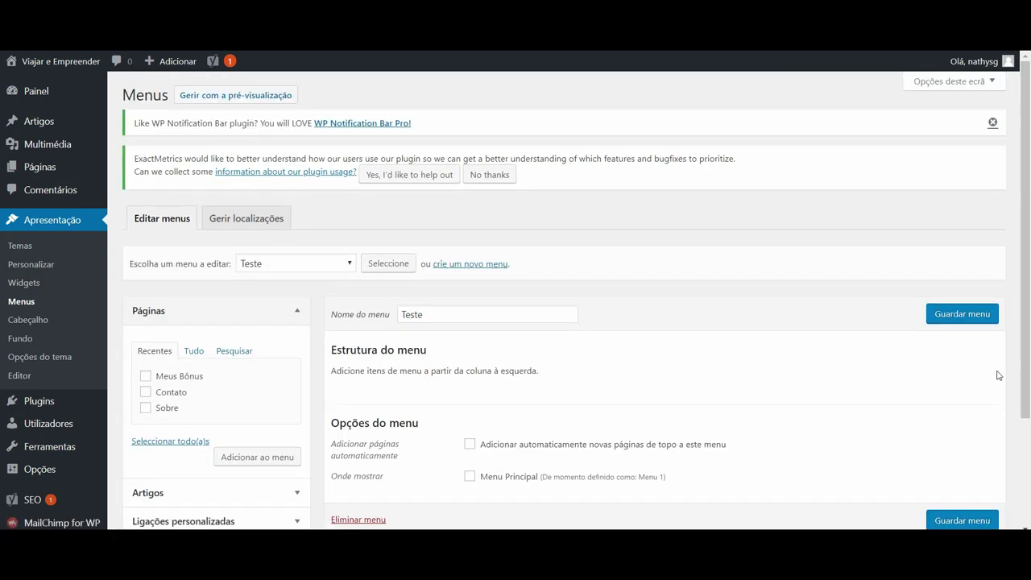
left_click_drag(1028, 205, 1028, 307)
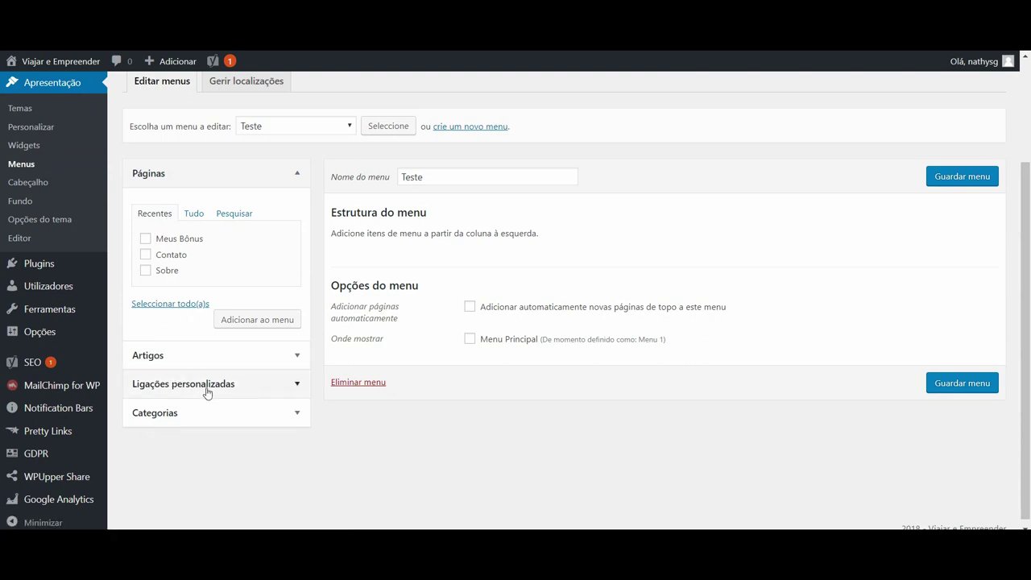
Expand and collapse Categorias, then expand the Páginas list in the Teste menu editor.
left_click(276, 420)
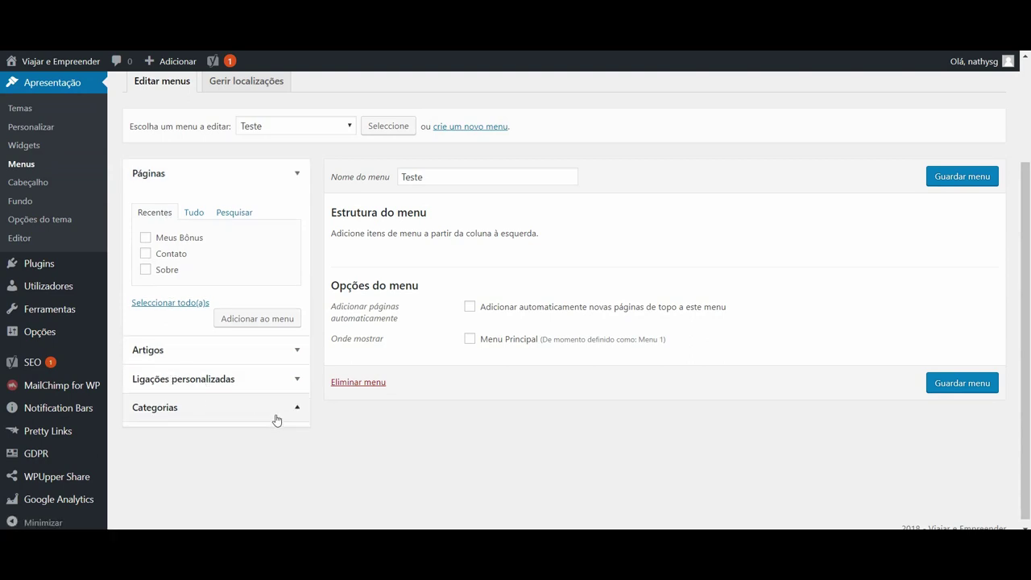
left_click(297, 262)
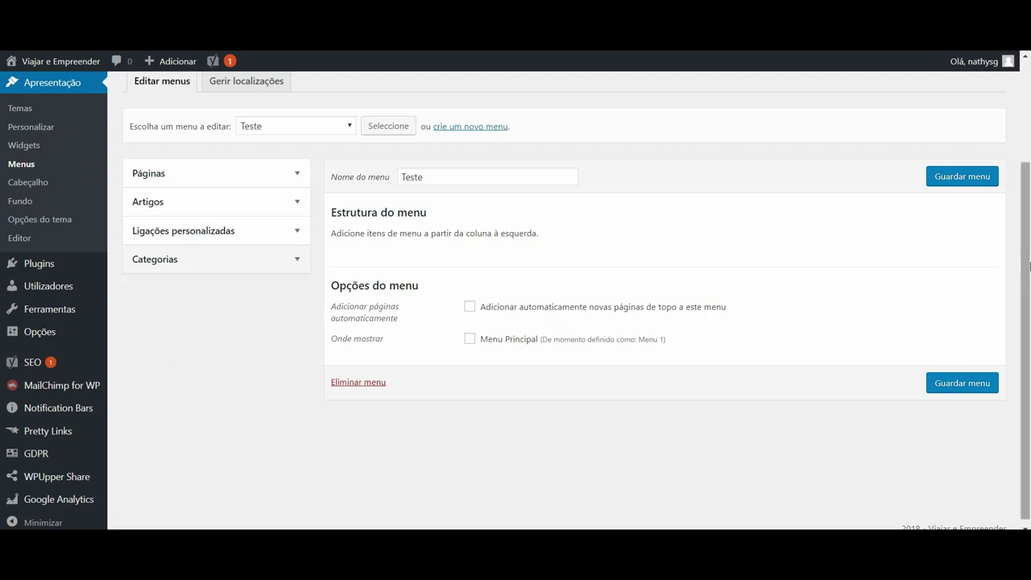
scroll(297, 266, "up", 2)
left_click(297, 270)
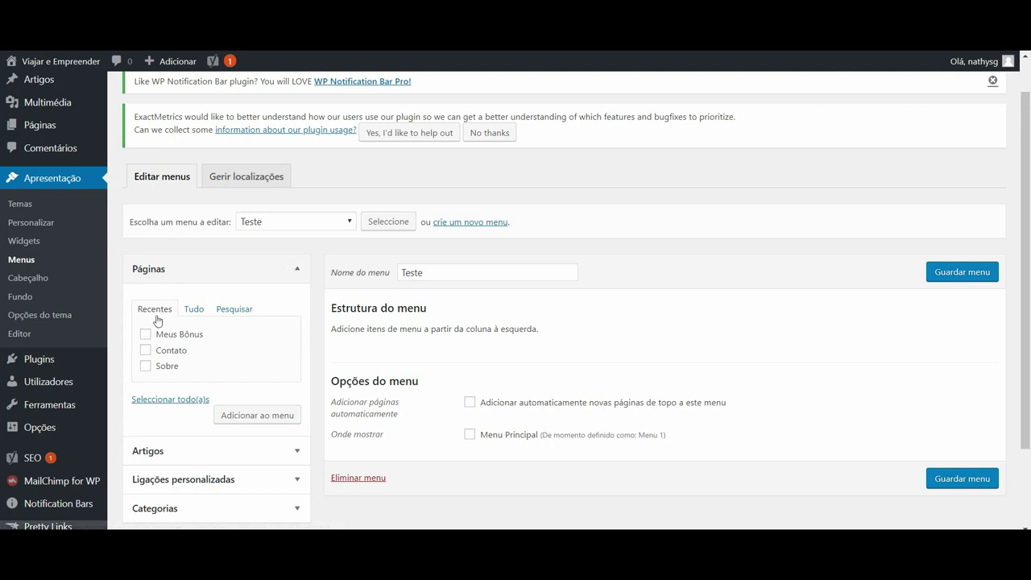
scroll(1015, 167, "down", 2)
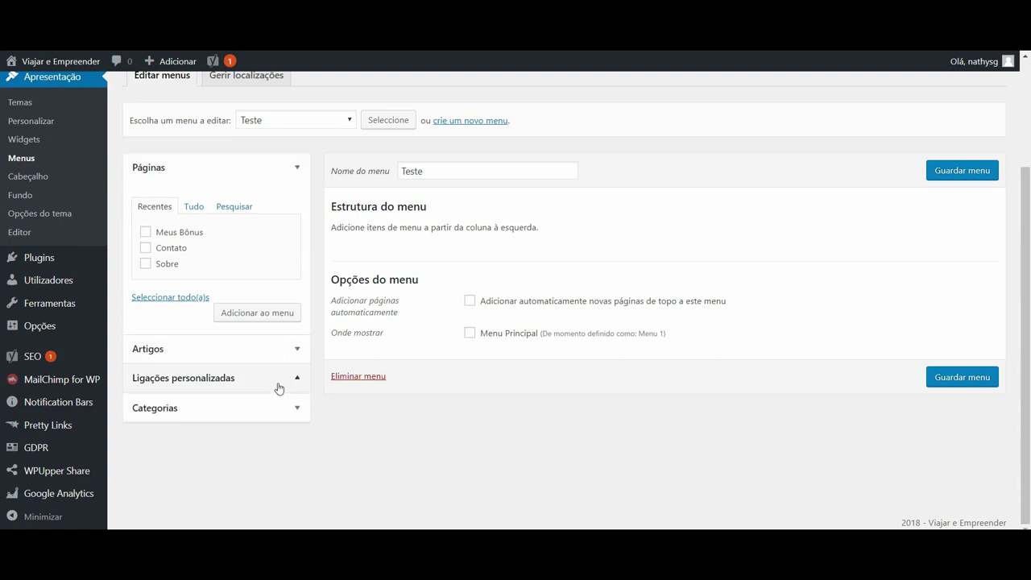
Inspect the Ligações personalizadas URL and link-text fields, expand Categorias, and go to Páginas.
left_click(276, 383)
left_click_drag(267, 267, 138, 276)
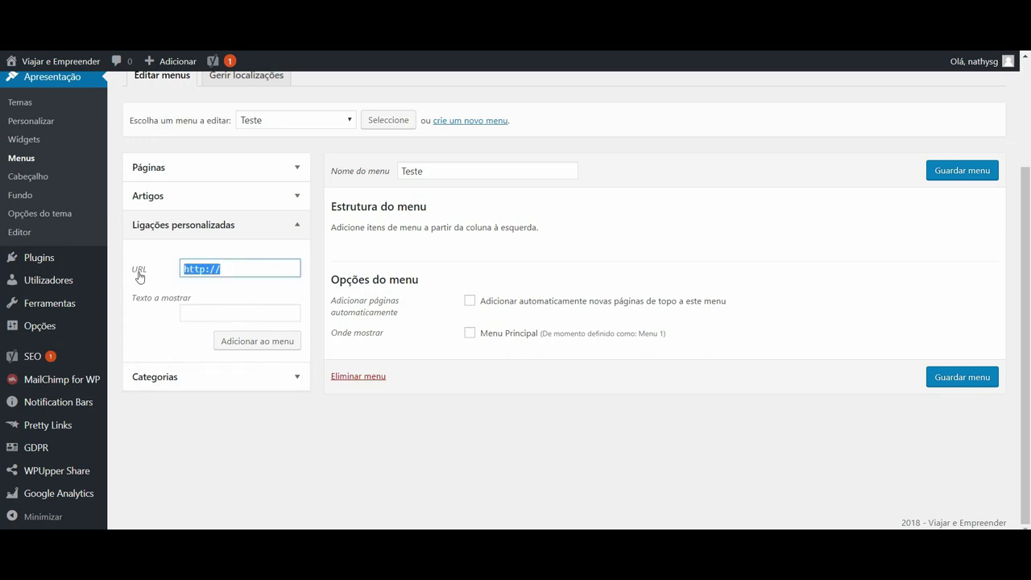
left_click(207, 312)
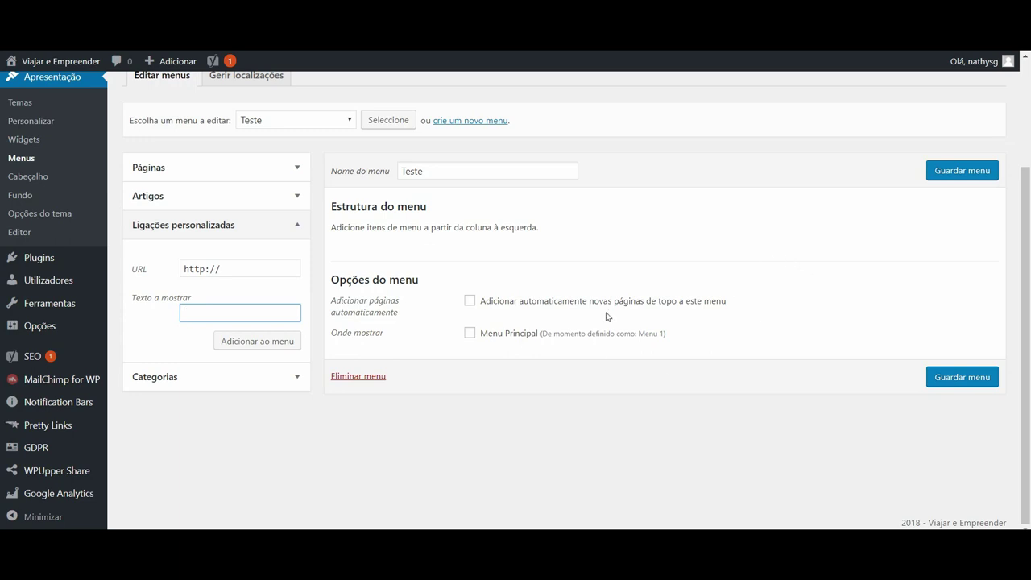
left_click(293, 382)
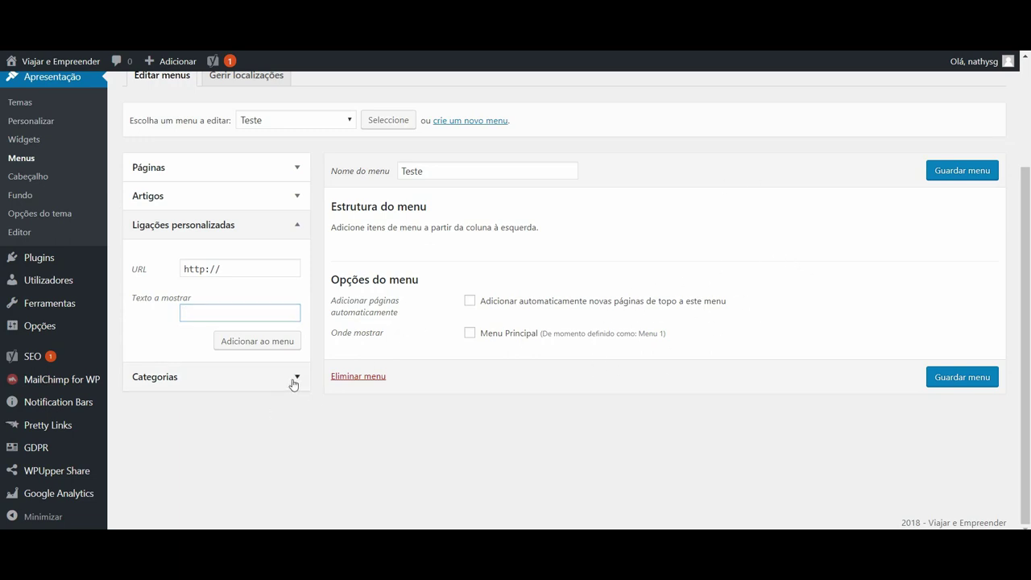
left_click(293, 383)
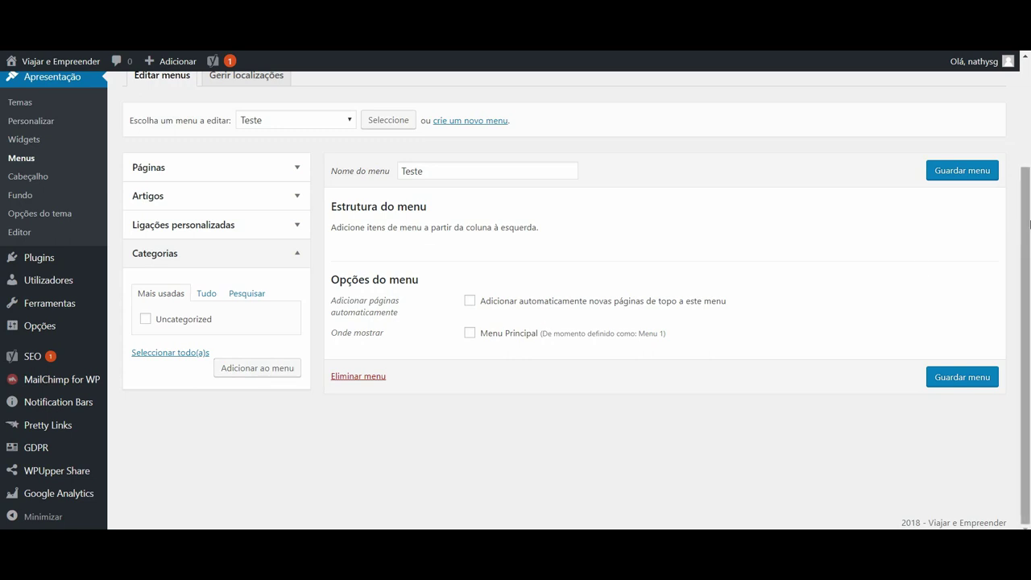
scroll(546, 323, "up", 3)
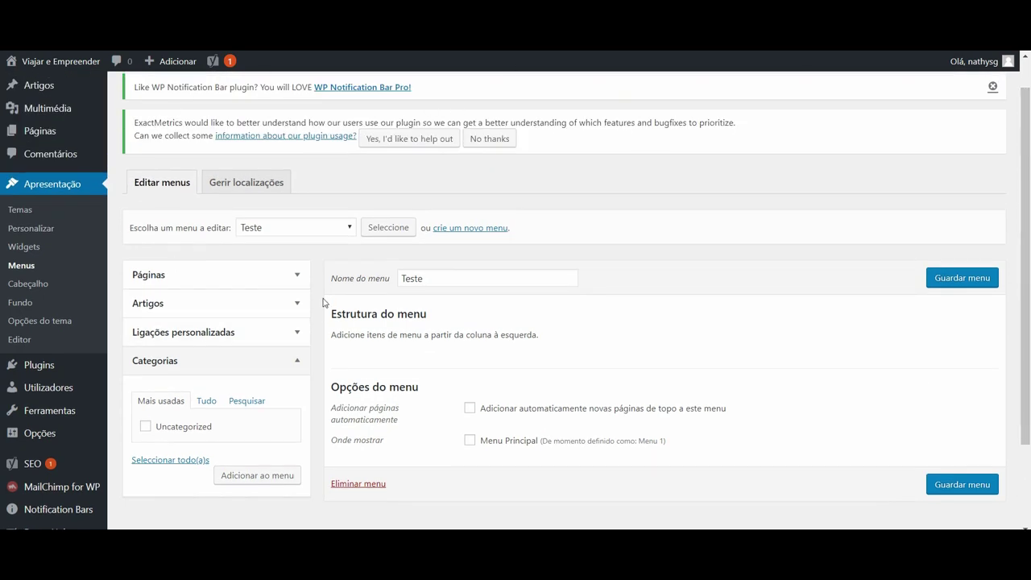
mouse_move(37, 138)
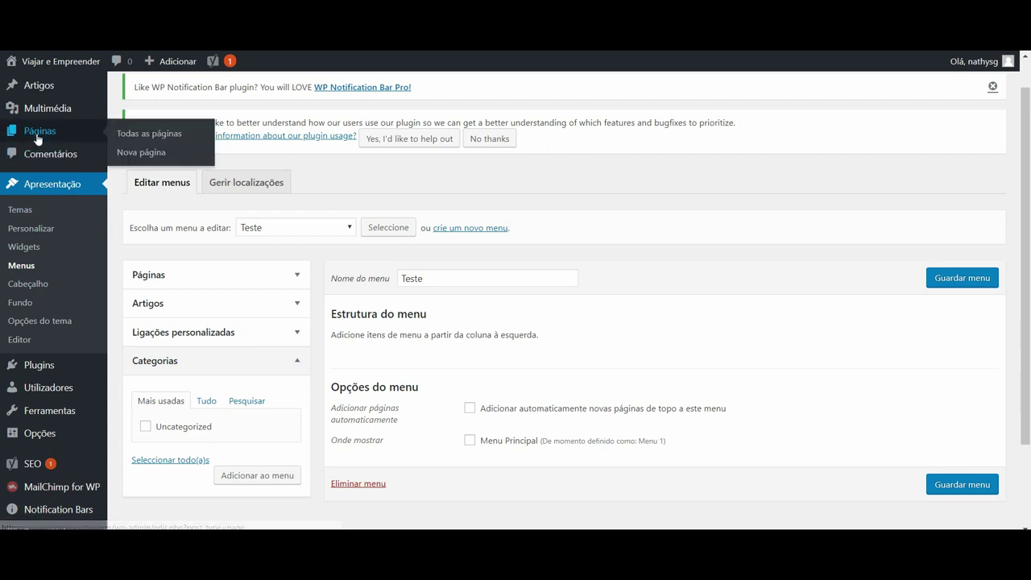
left_click(37, 139)
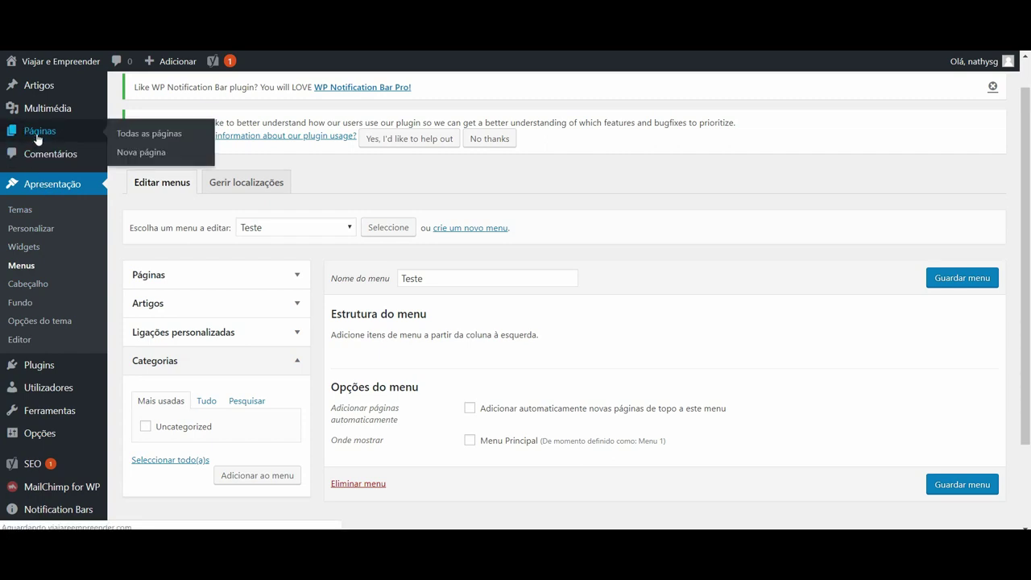
Open the Contato page from Todas as páginas in the block editor.
mouse_move(153, 330)
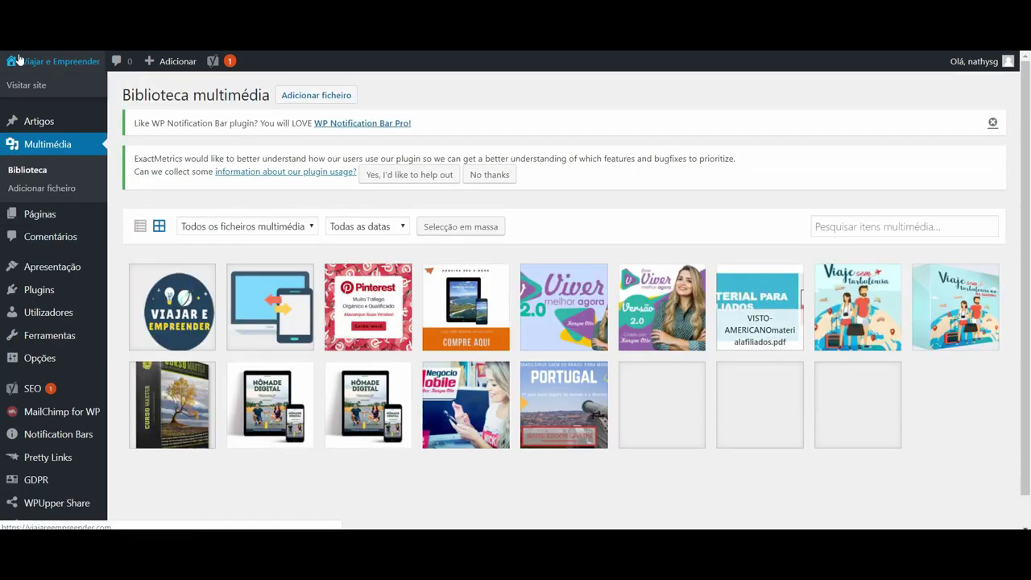
left_click(51, 219)
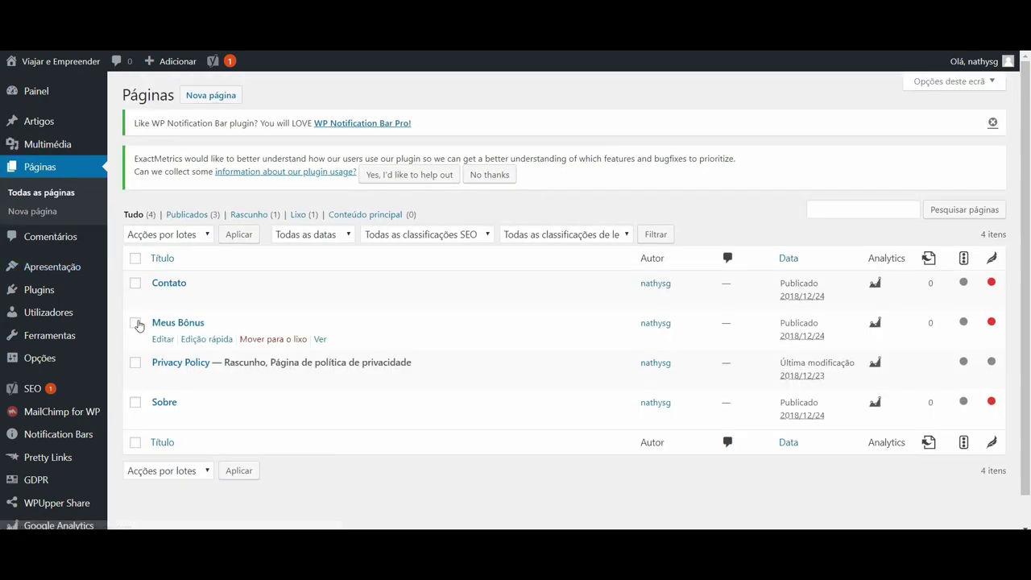
left_click(169, 288)
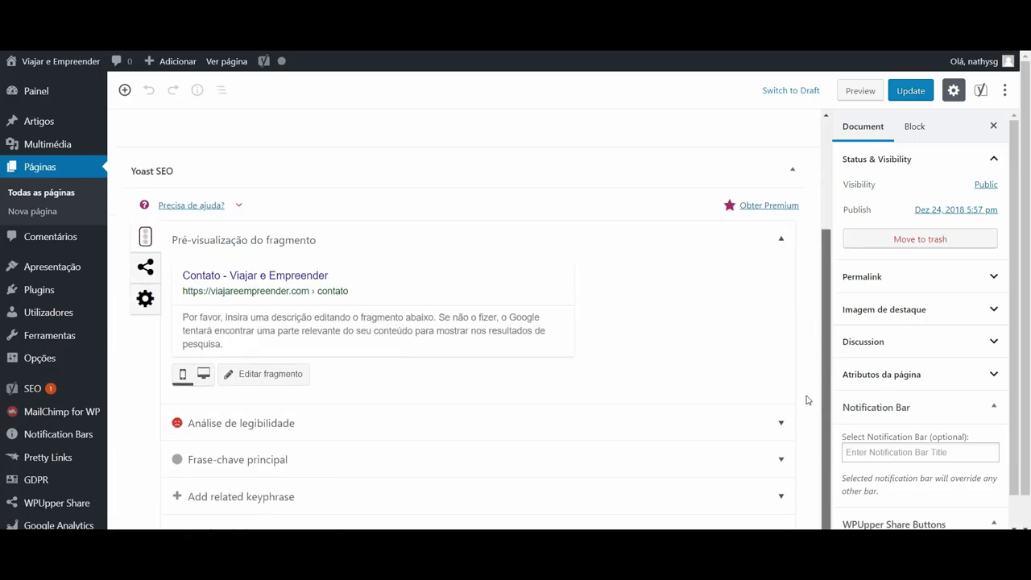
scroll(805, 391, "up", 2)
Add 'Para entrar em contato envie um e-mail para:' plus the contact e-mail, then update the page.
left_click(409, 239)
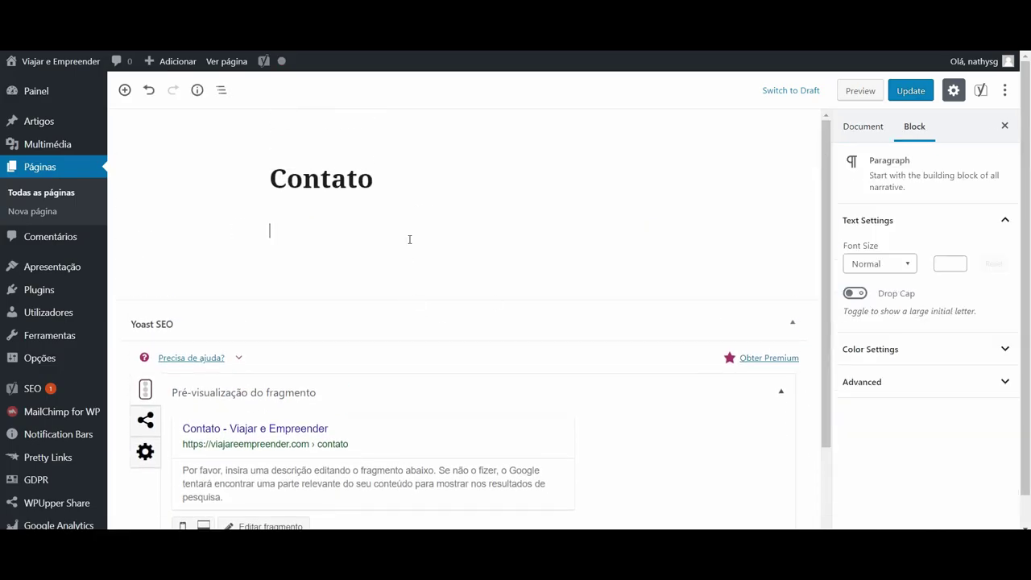
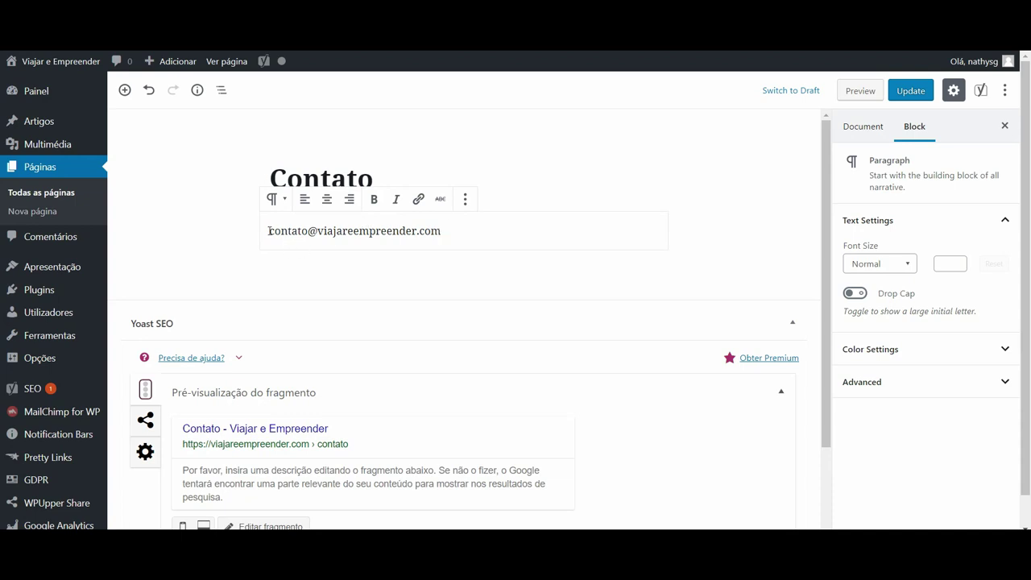
type("Para entrar e")
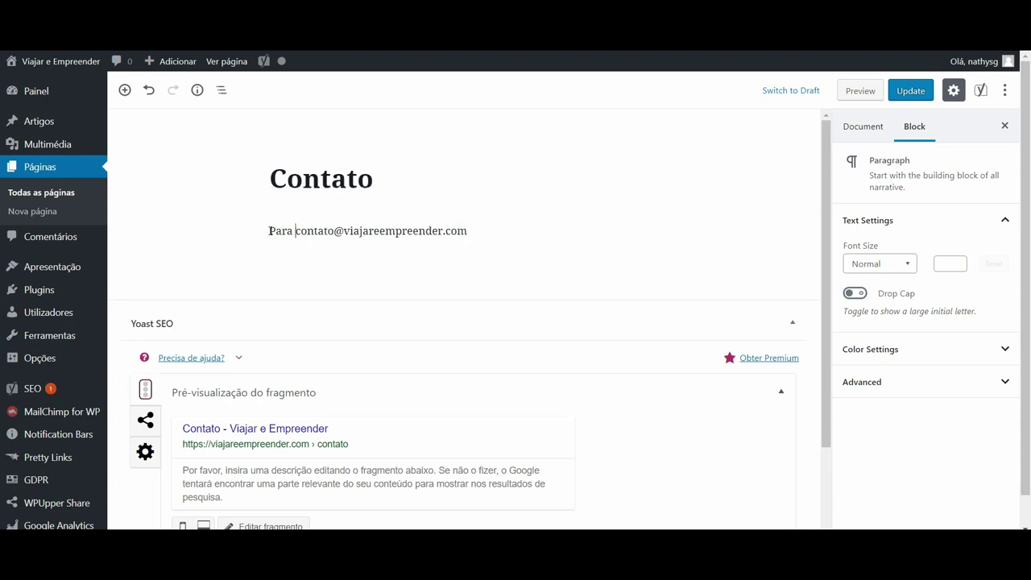
type("m contato envie")
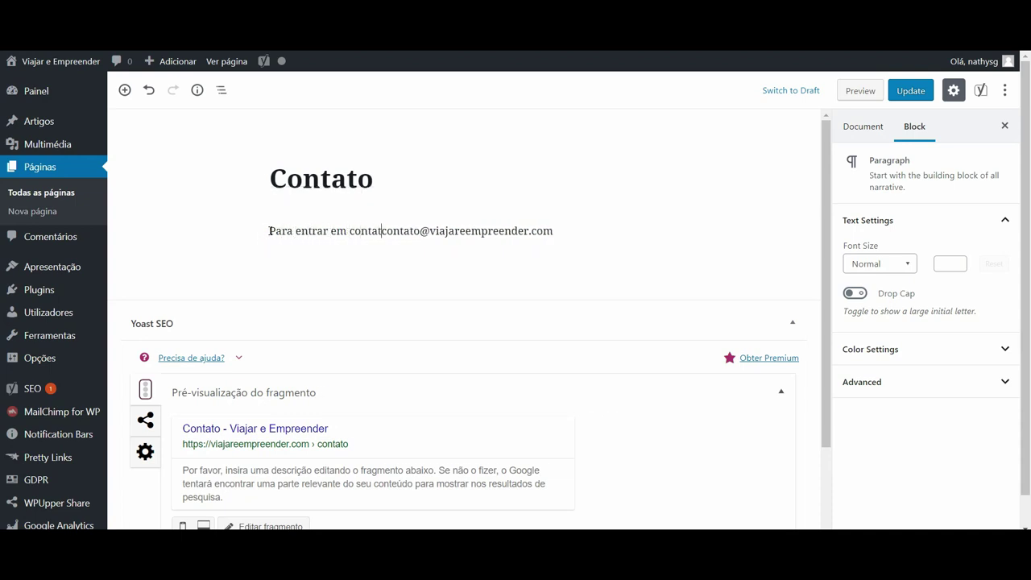
type(" um e-mail ")
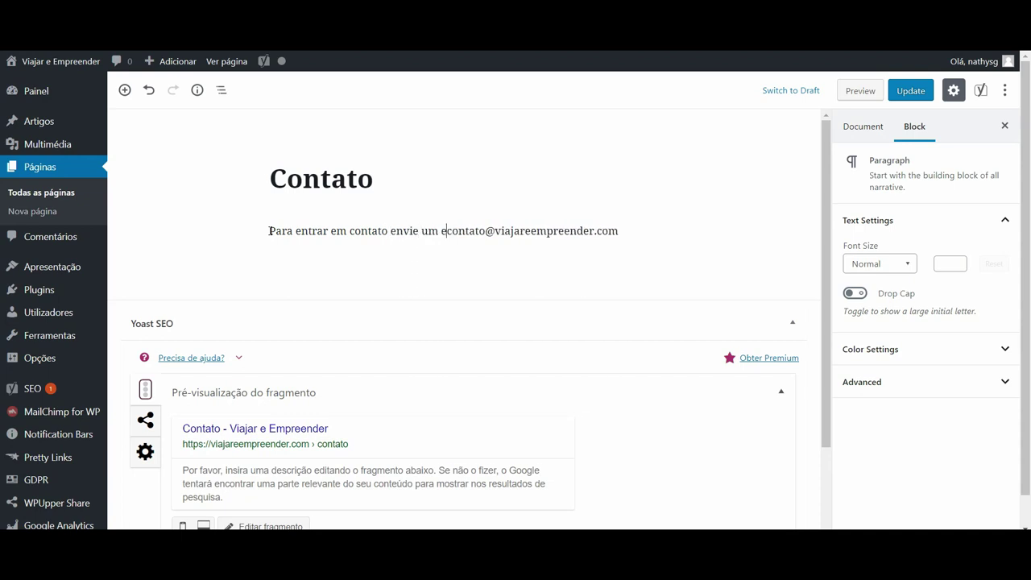
type("para:")
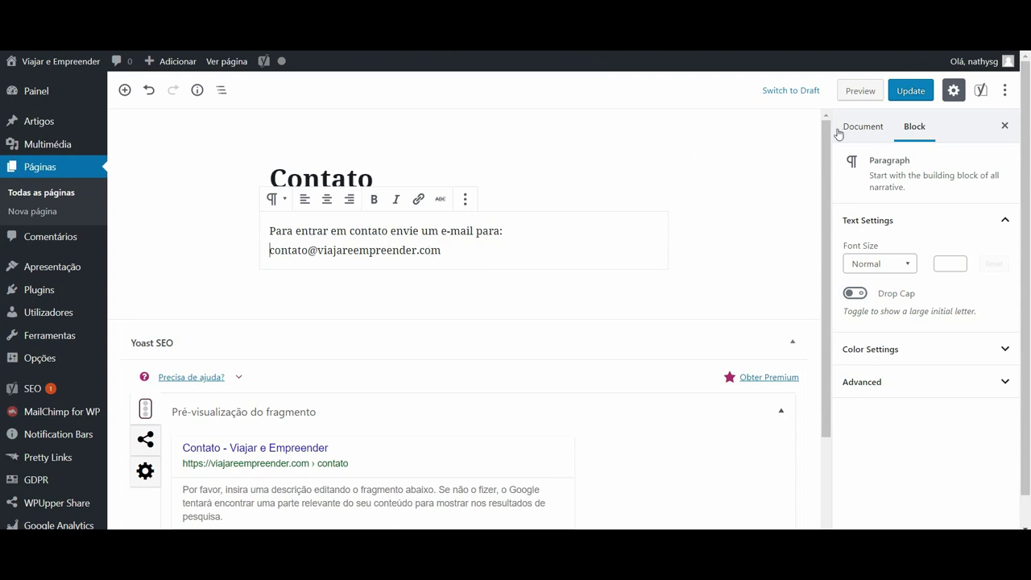
left_click(914, 90)
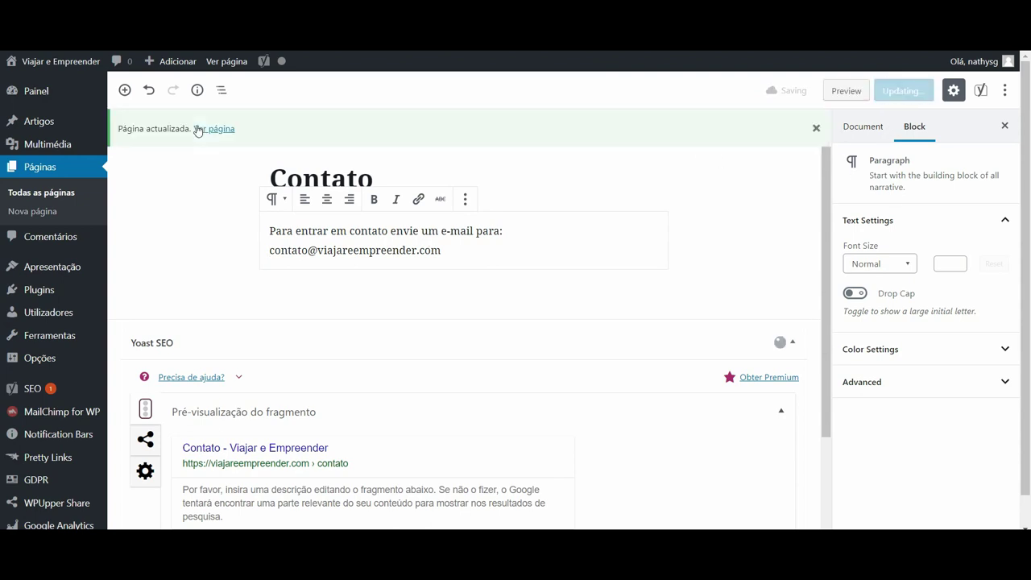
left_click(51, 172)
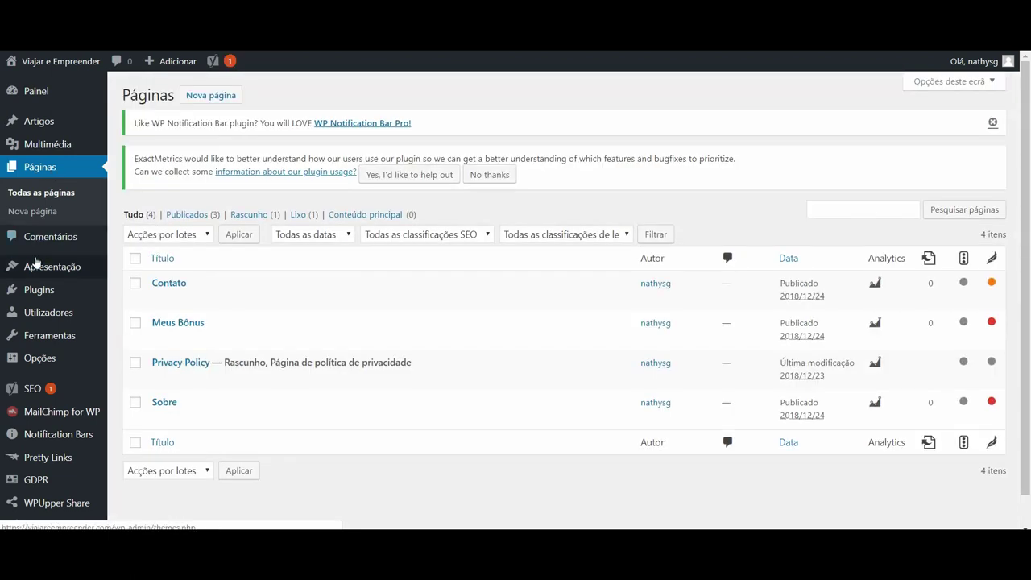
Return to Aparência > Menus, showing the empty Teste menu and its available pages.
mouse_move(38, 271)
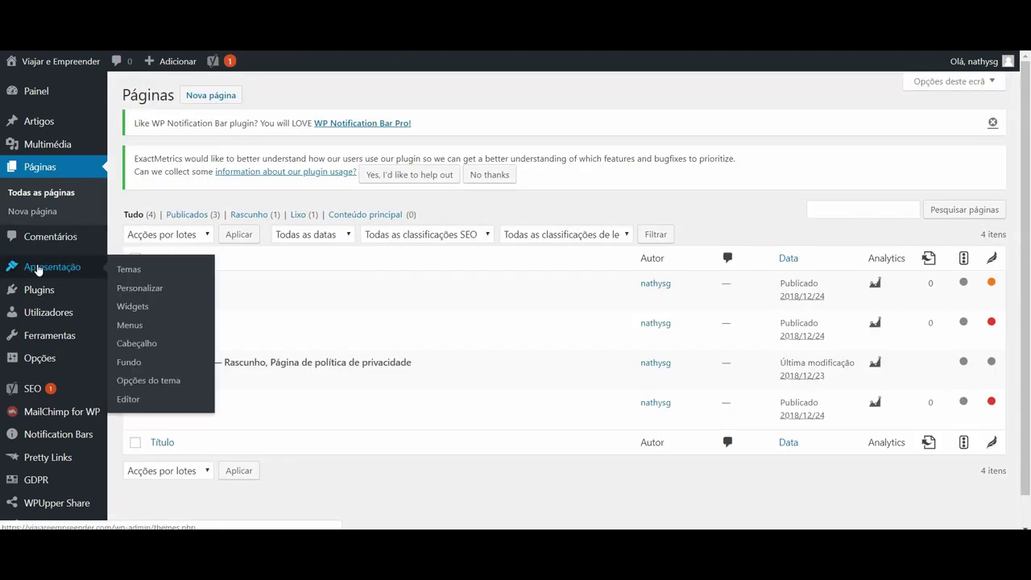
left_click(135, 331)
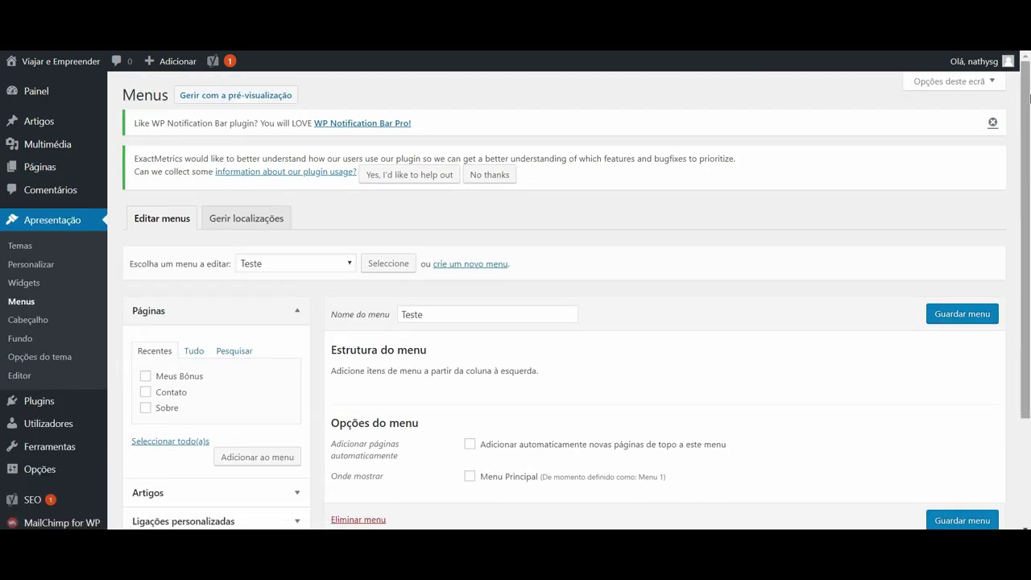
scroll(1006, 145, "down", 1)
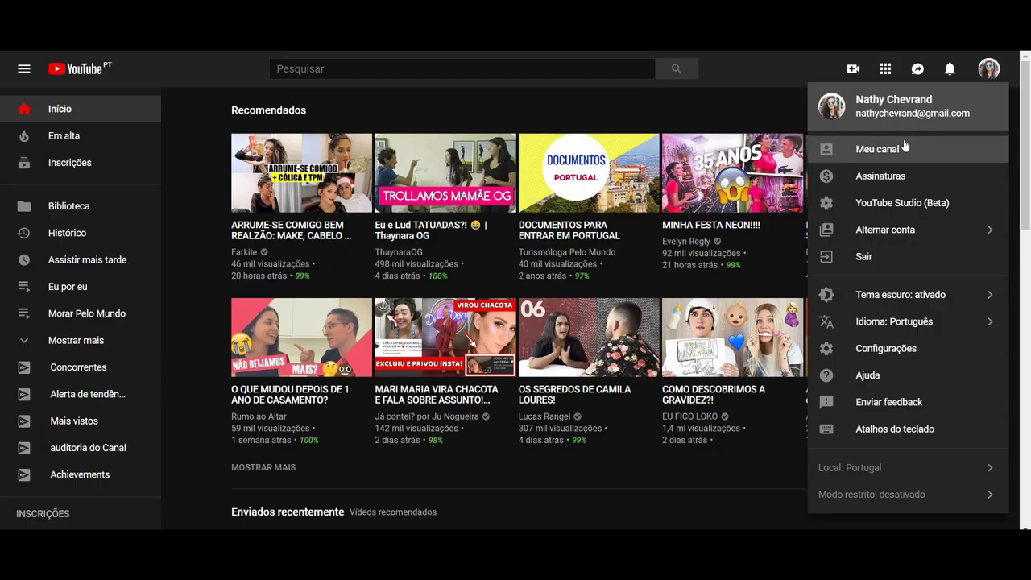
Choose Meu canal from the account avatar menu to open your channel.
left_click(903, 145)
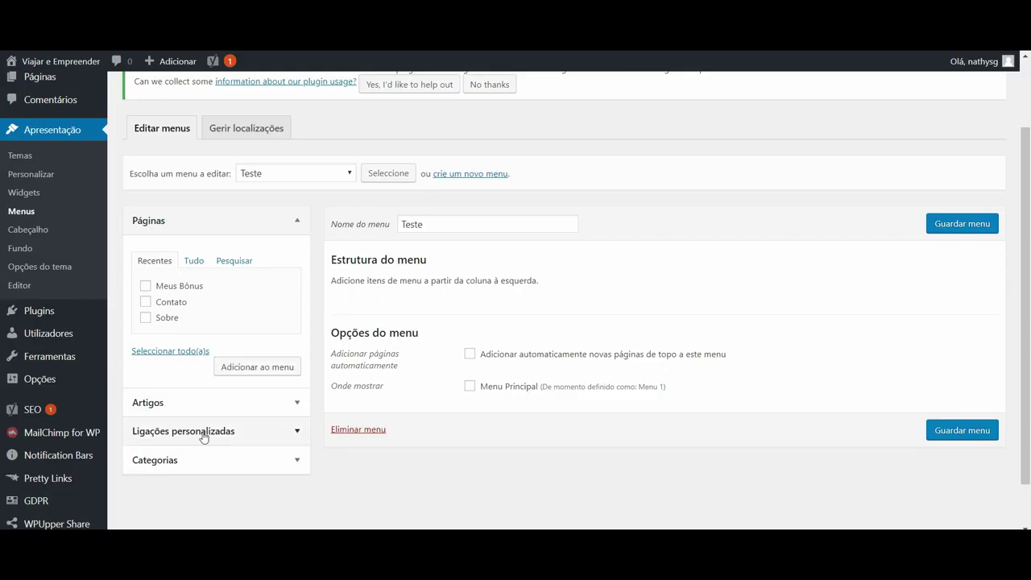
Add a custom link 'Youtube' pointing to the pasted YouTube channel URL to the Teste menu.
left_click(230, 442)
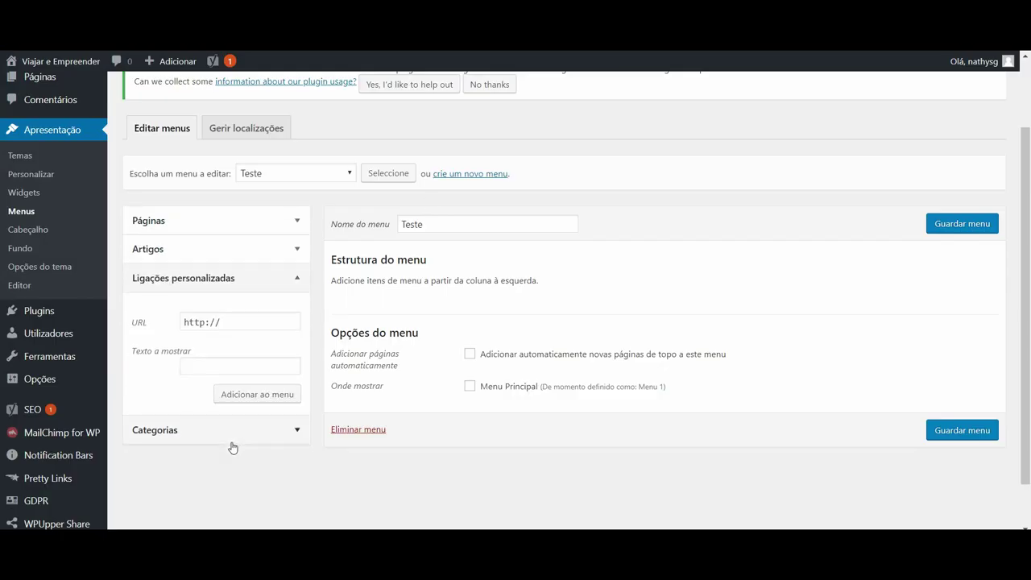
triple_click(273, 329)
key("ctrl+v")
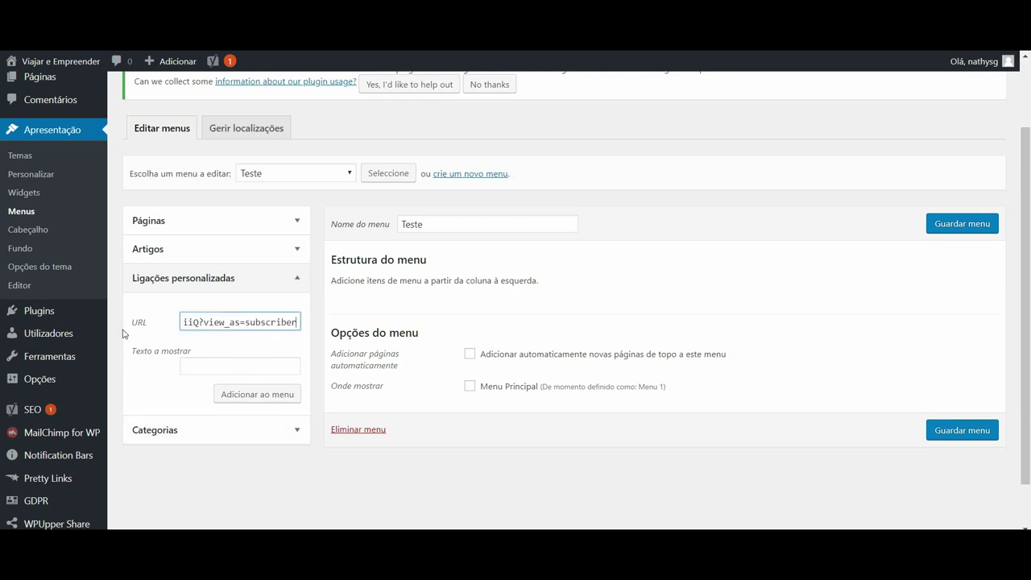
left_click(208, 368)
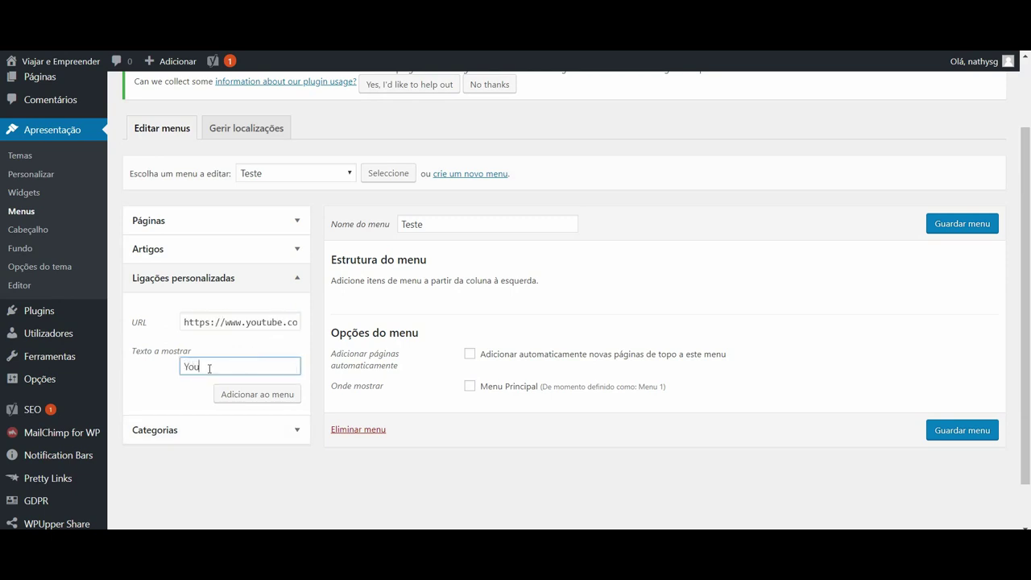
type("Youtube")
left_click(249, 396)
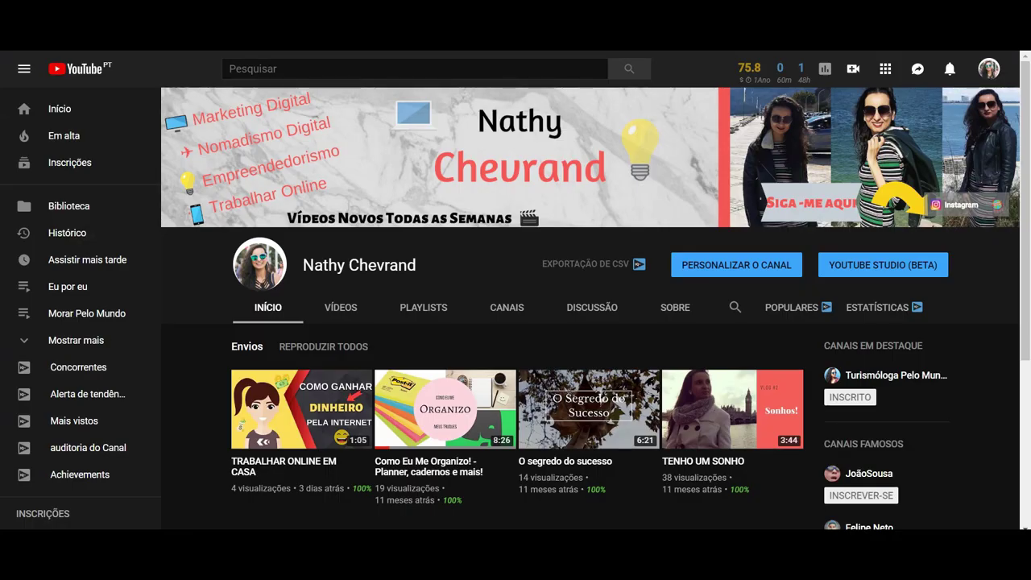
Go to Instagram from the address bar and open the account's own profile page.
type("instagr")
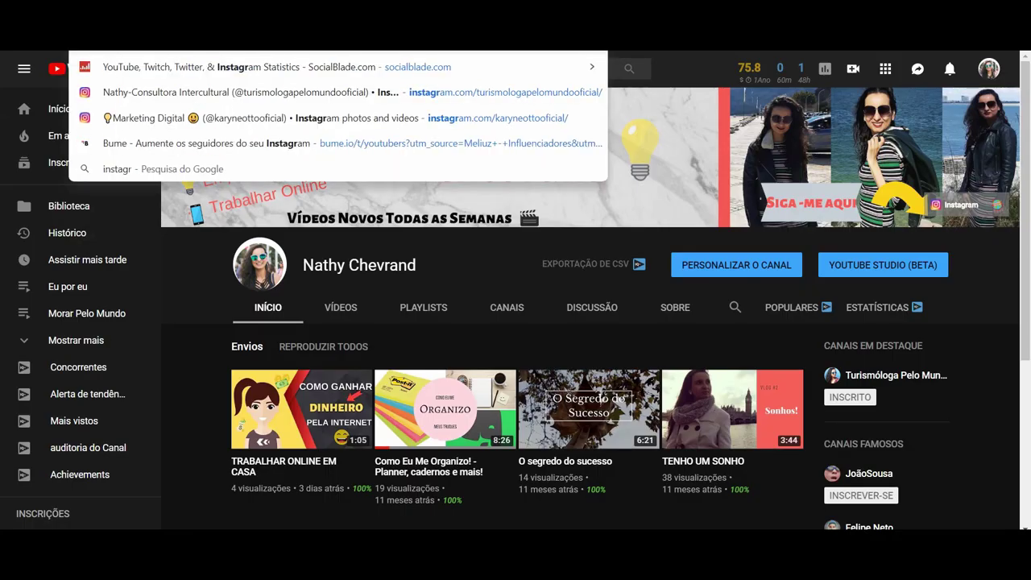
key("Return")
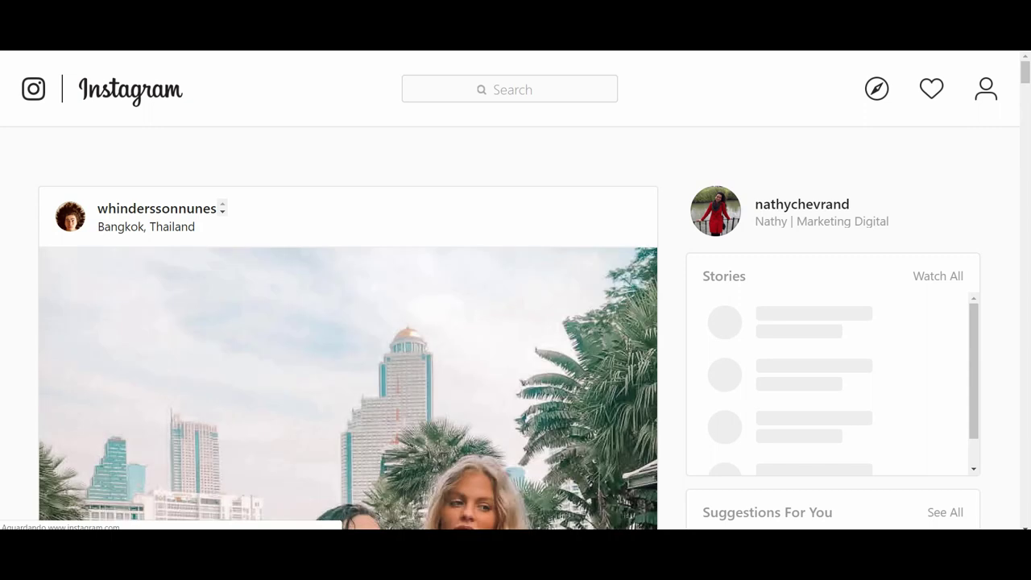
left_click(833, 210)
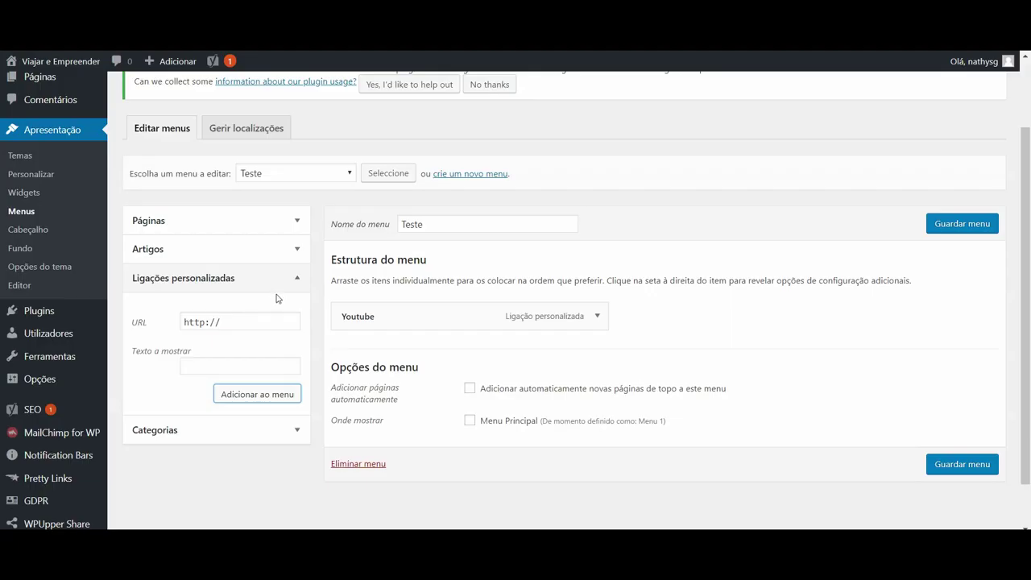
Add a custom link with the pasted Instagram profile URL to the Teste menu.
left_click(230, 323)
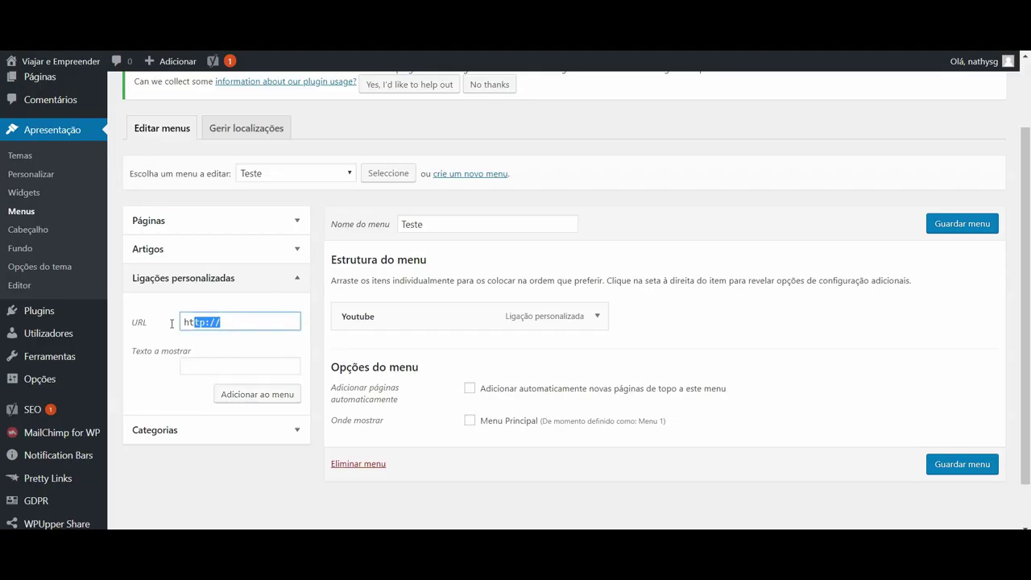
key("ctrl+a")
type("https://www.instagram.com/nathychevrand/")
left_click(235, 365)
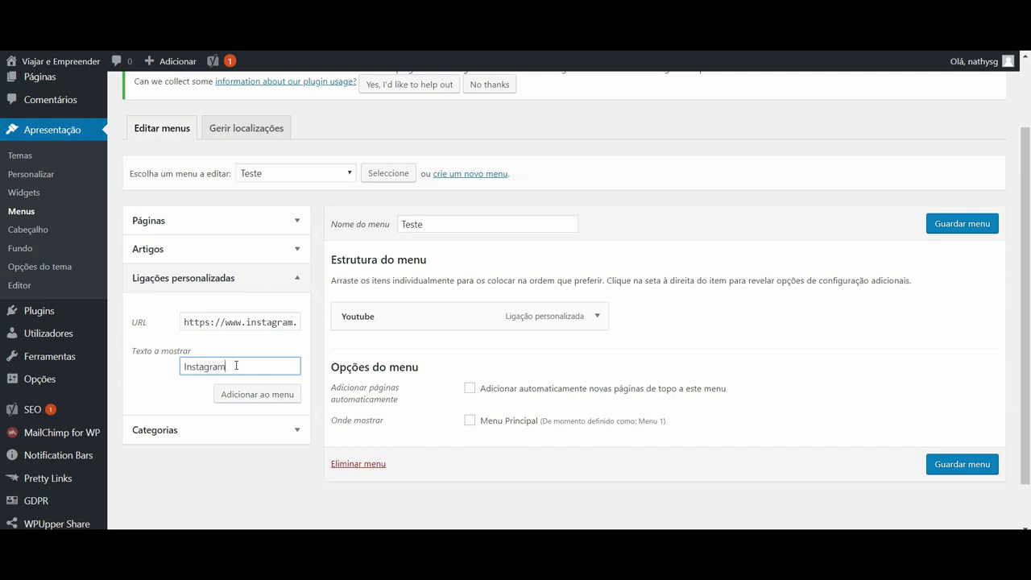
left_click(250, 394)
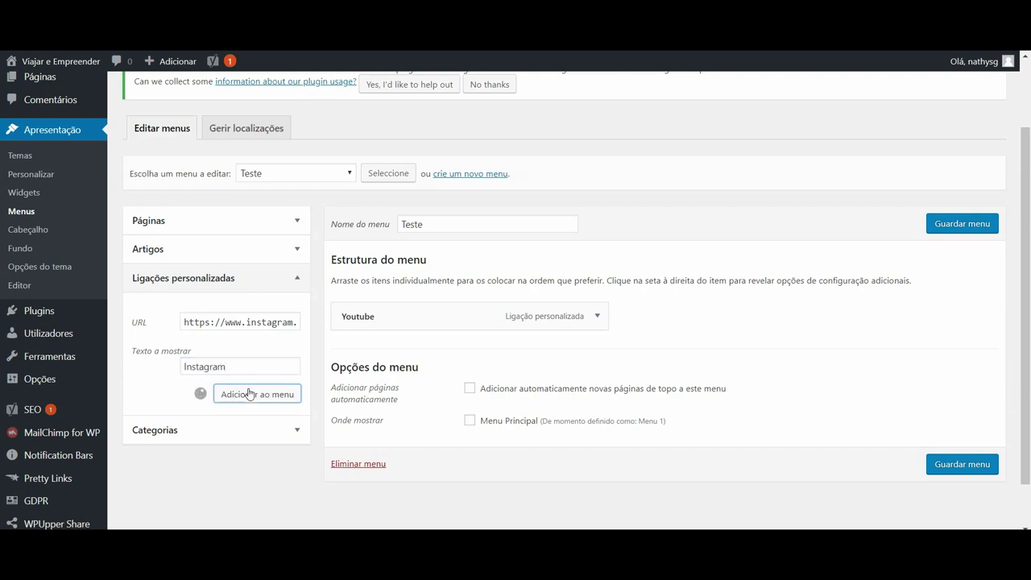
Add the Contato page from the Páginas list to the menu.
left_click(292, 222)
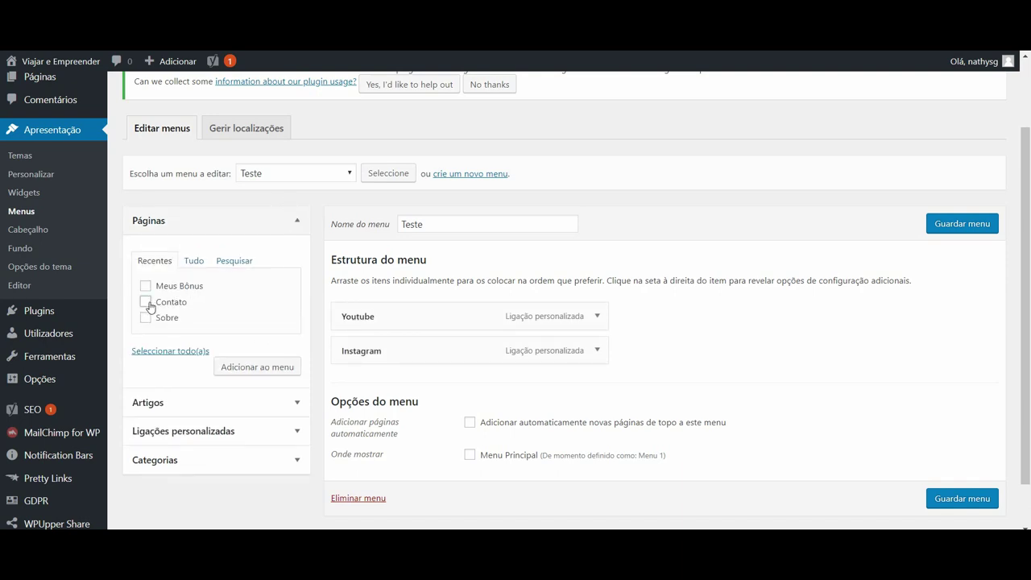
left_click(251, 369)
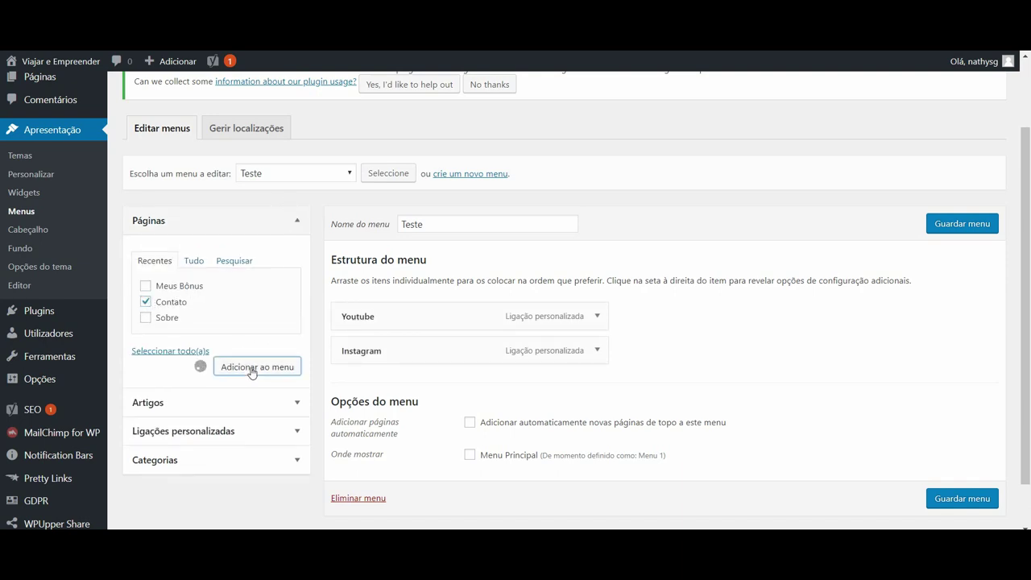
scroll(1028, 278, "down", 2)
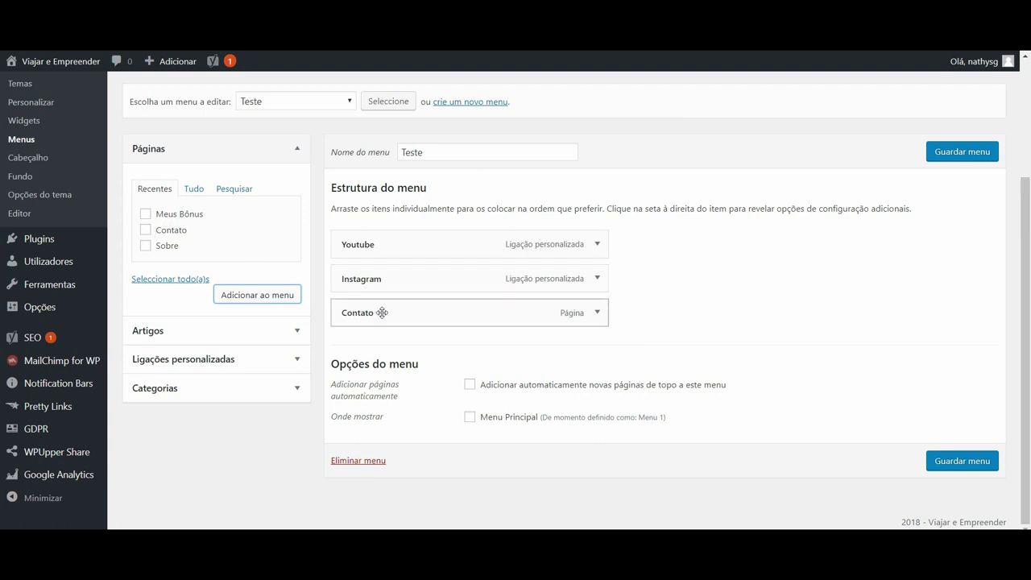
Indent Youtube, then Instagram, beneath Contato as subitems and save the Teste menu.
left_click_drag(384, 245, 404, 333)
left_click_drag(387, 259, 409, 331)
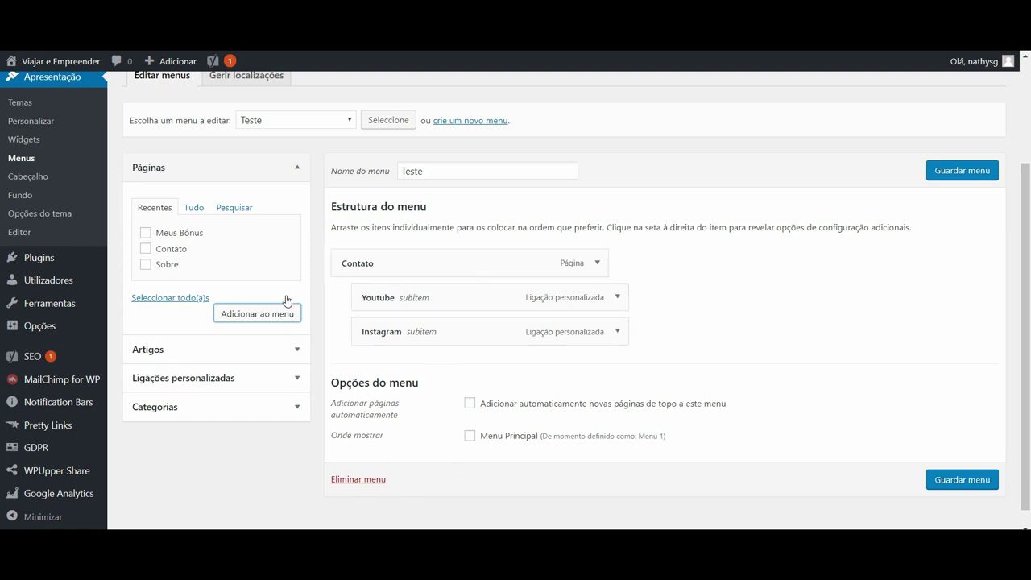
left_click(966, 489)
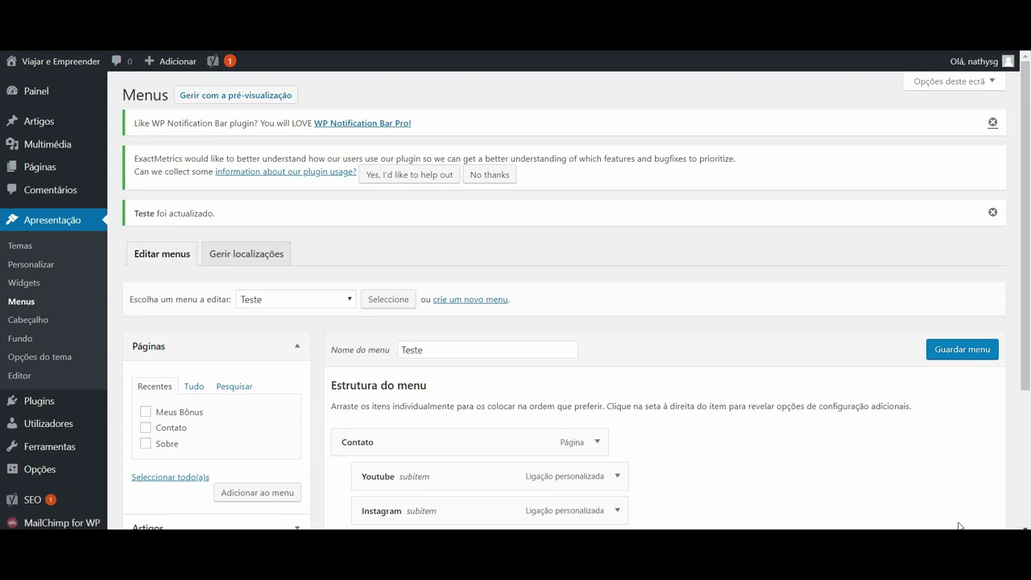
Load Menu 1 (Menu Principal) for editing and scroll through its items and subitems.
left_click(303, 170)
left_click(303, 187)
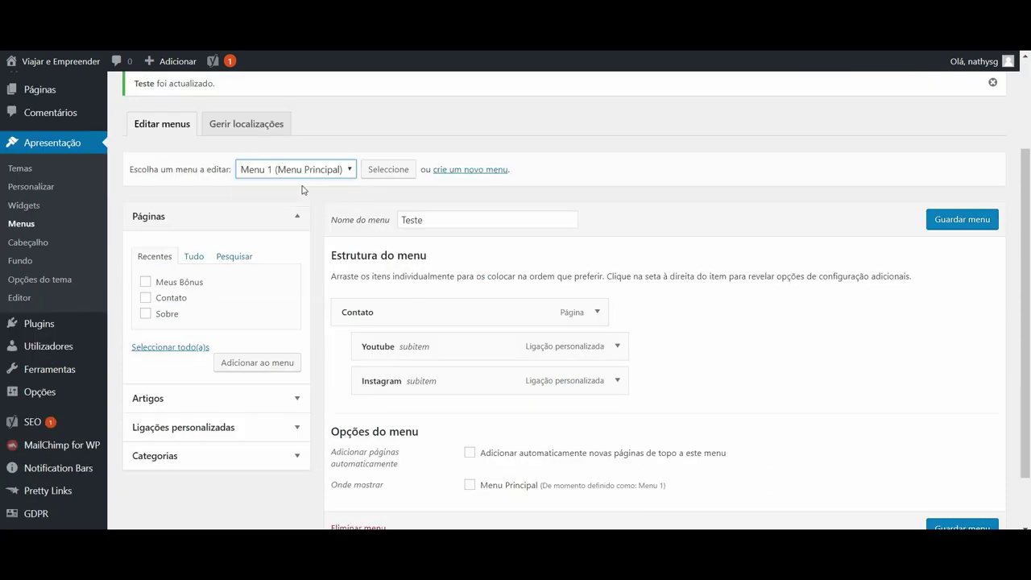
left_click(388, 171)
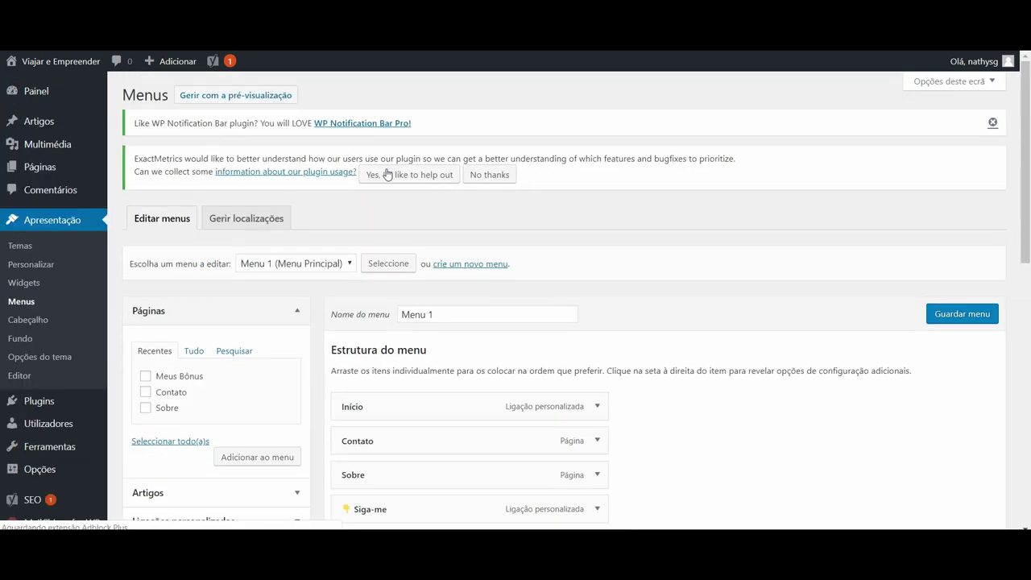
left_click_drag(1027, 95, 1016, 188)
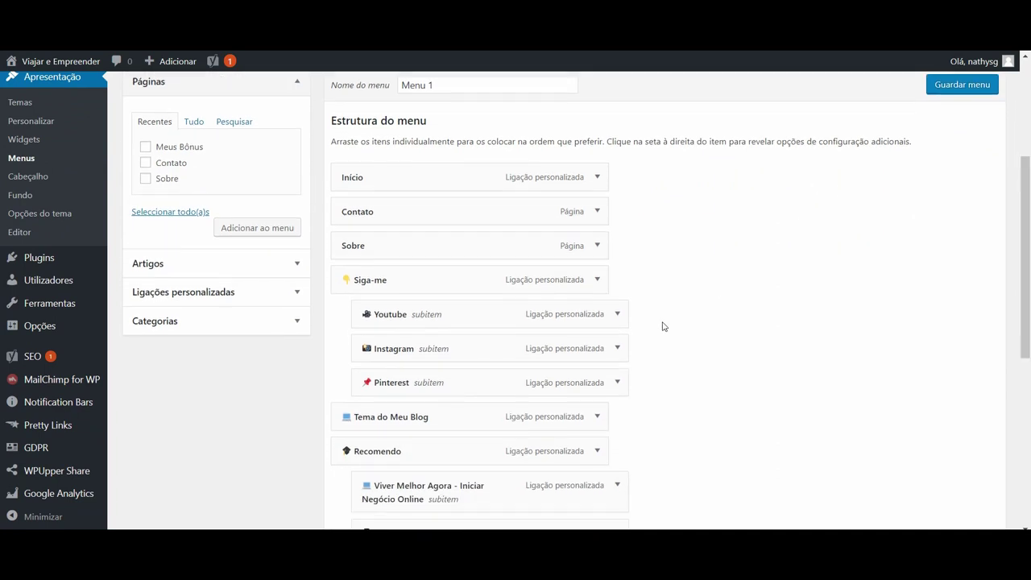
scroll(1013, 201, "down", 3)
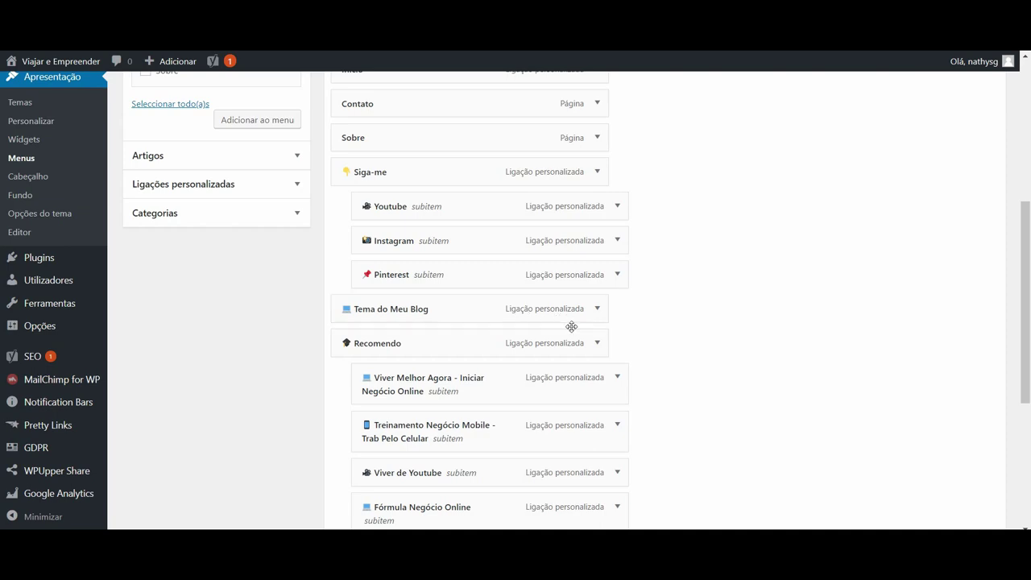
left_click_drag(1025, 294, 1026, 163)
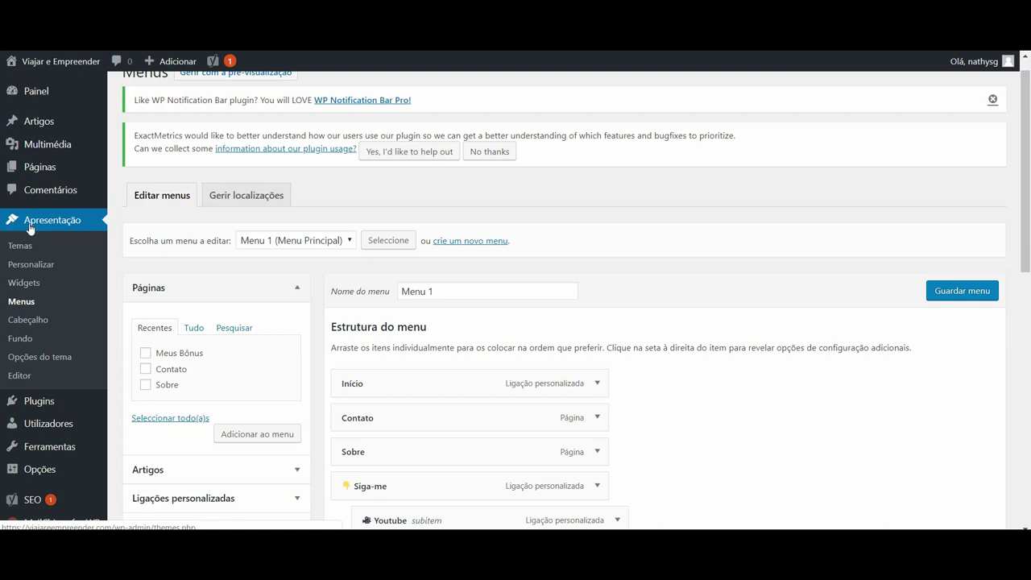
left_click(21, 285)
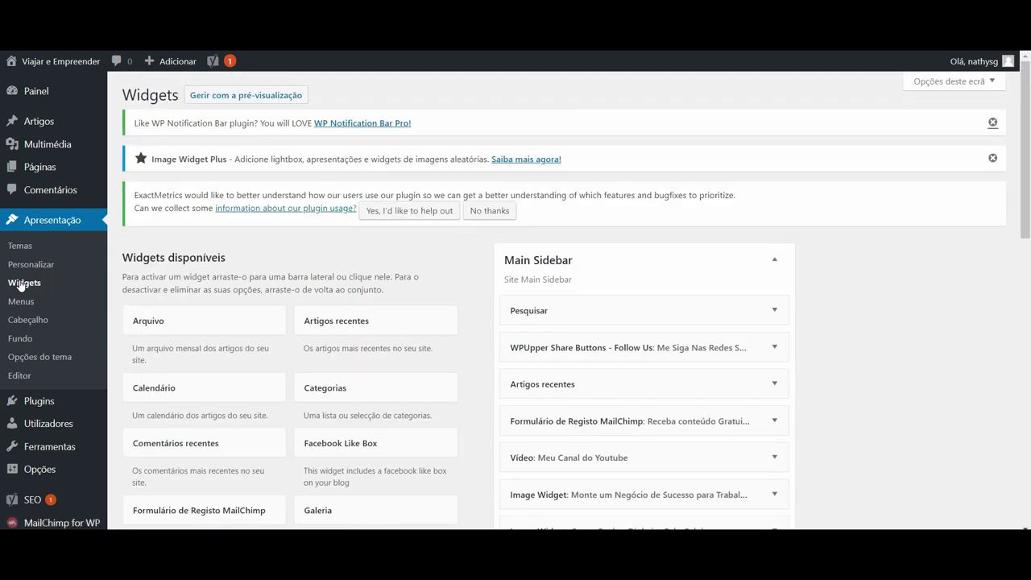
Scroll down the Widgets page, then open a new browser tab.
left_click_drag(1025, 133, 1017, 166)
key("ctrl+t")
type("viajar")
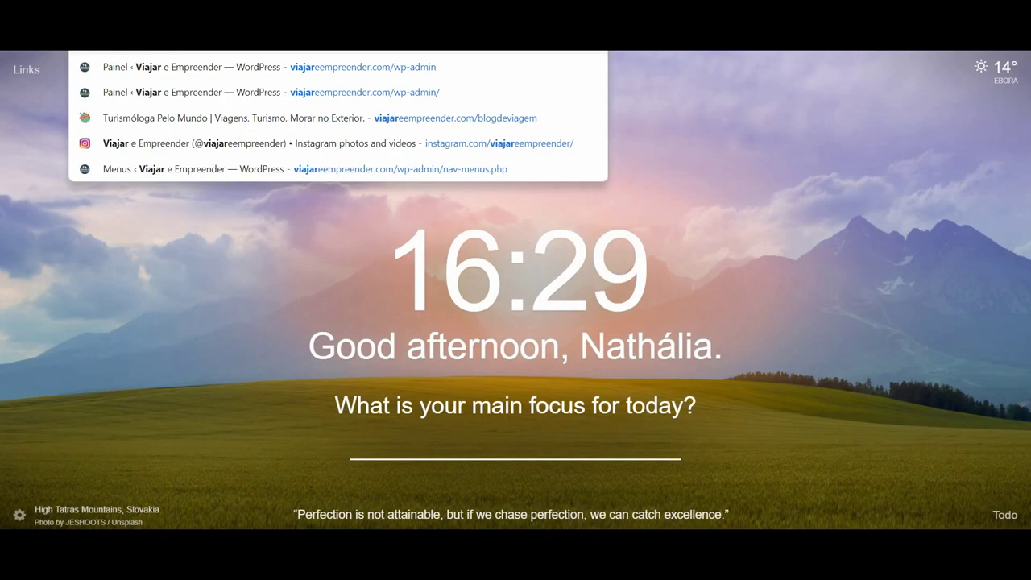
key("Return")
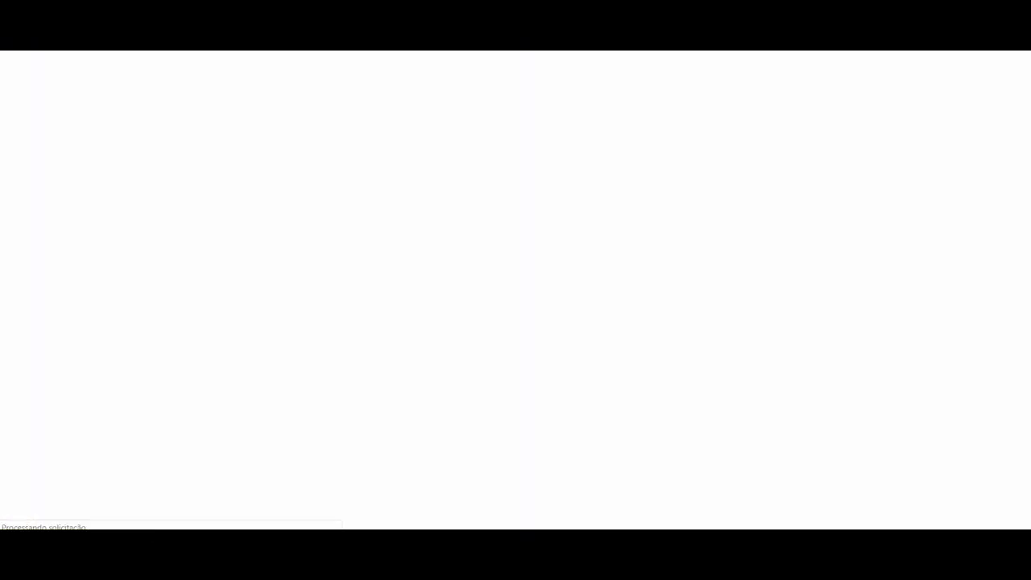
scroll(1028, 86, "down", 2)
scroll(1028, 86, "up", 2)
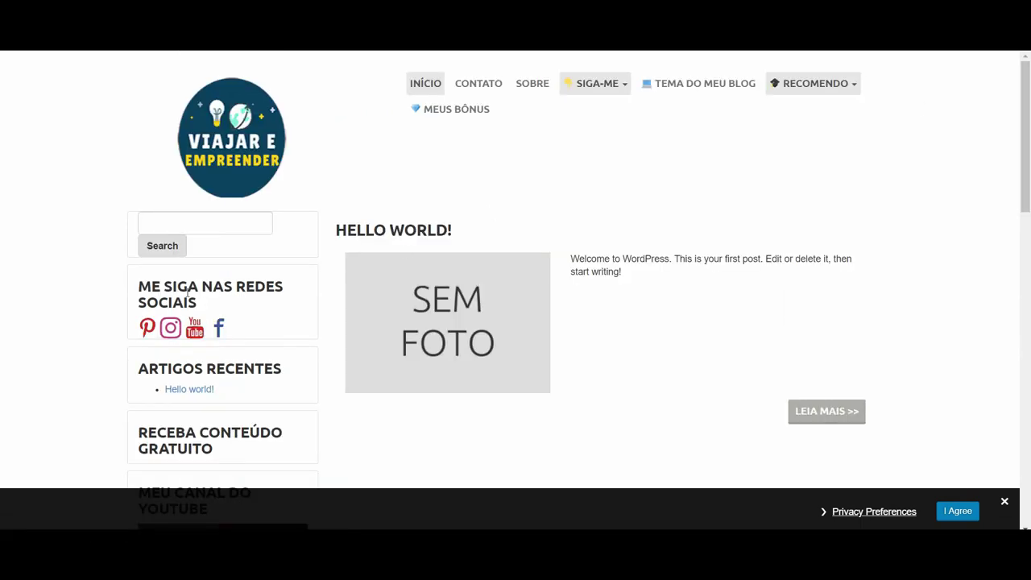
scroll(1028, 233, "down", 2)
left_click_drag(1028, 233, 999, 499)
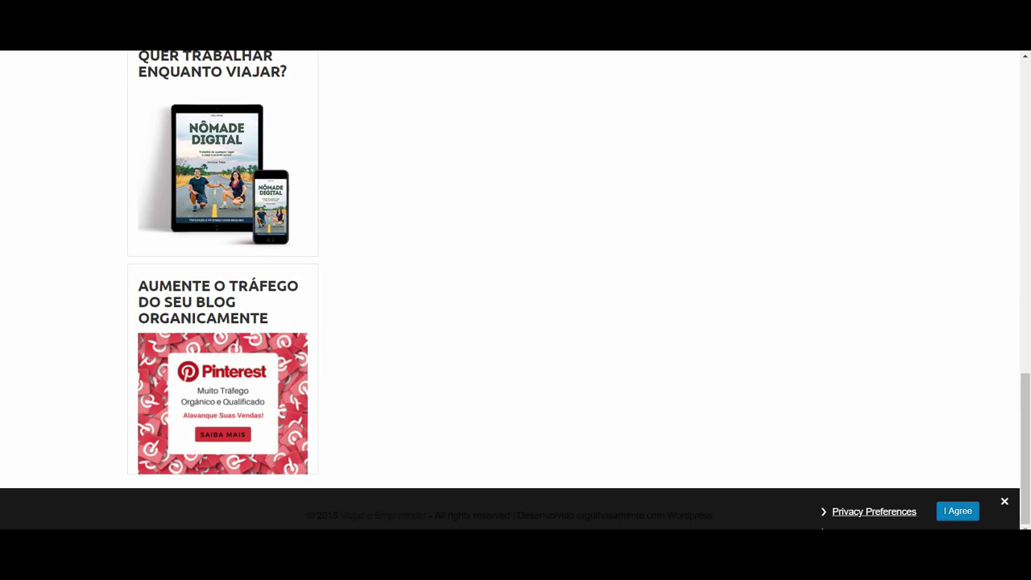
left_click_drag(1029, 397, 1027, 157)
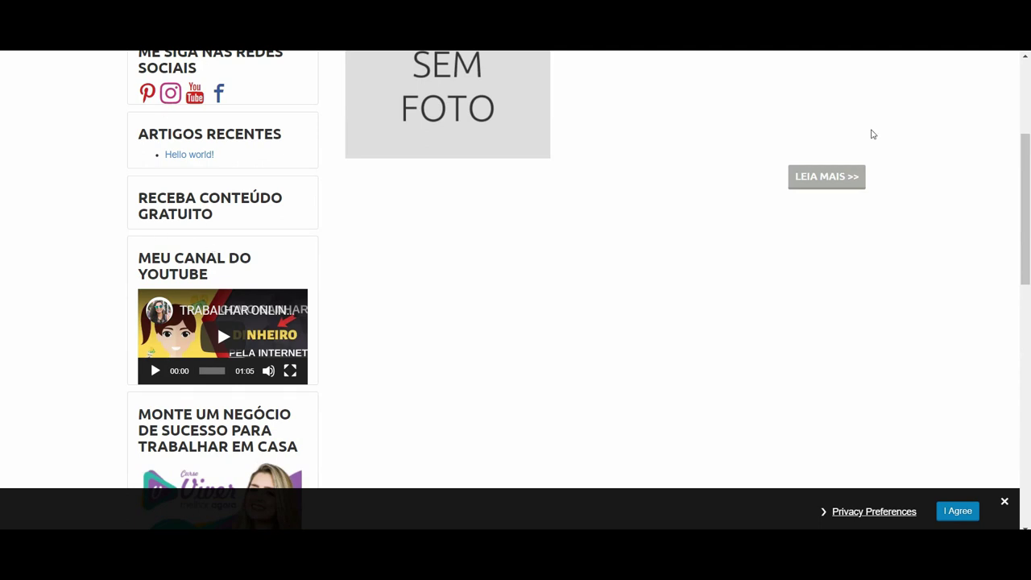
left_click_drag(1028, 161, 1028, 92)
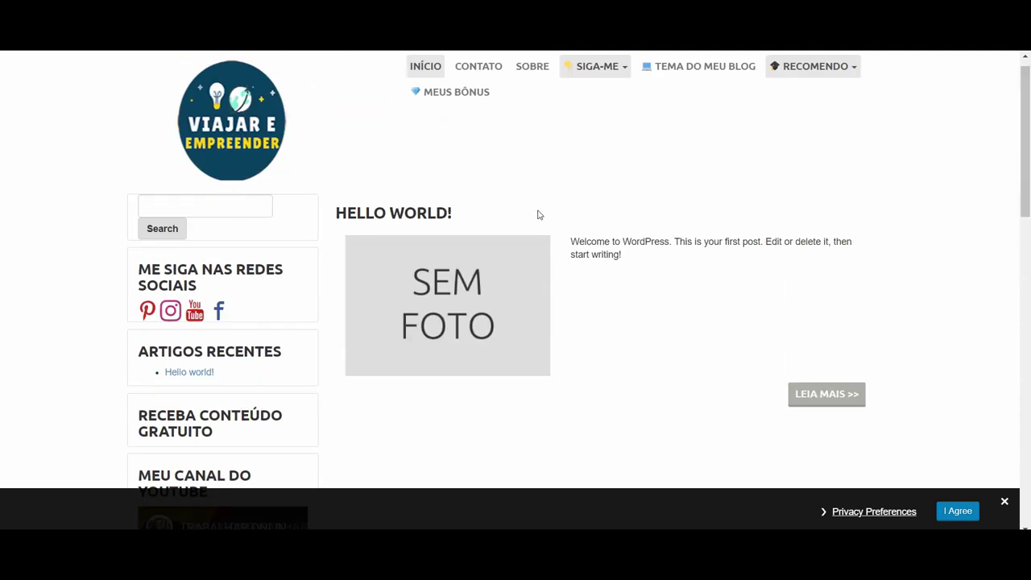
left_click_drag(1026, 137, 1026, 119)
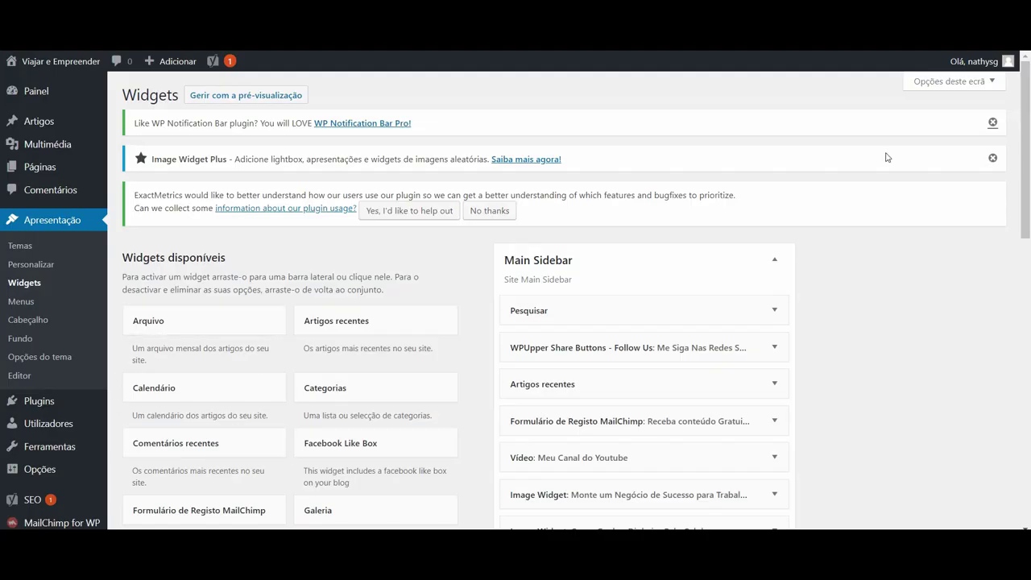
Scroll through Available Widgets and the Main Sidebar's nine widgets, ending with four Image Widgets.
left_click_drag(1029, 165, 1029, 237)
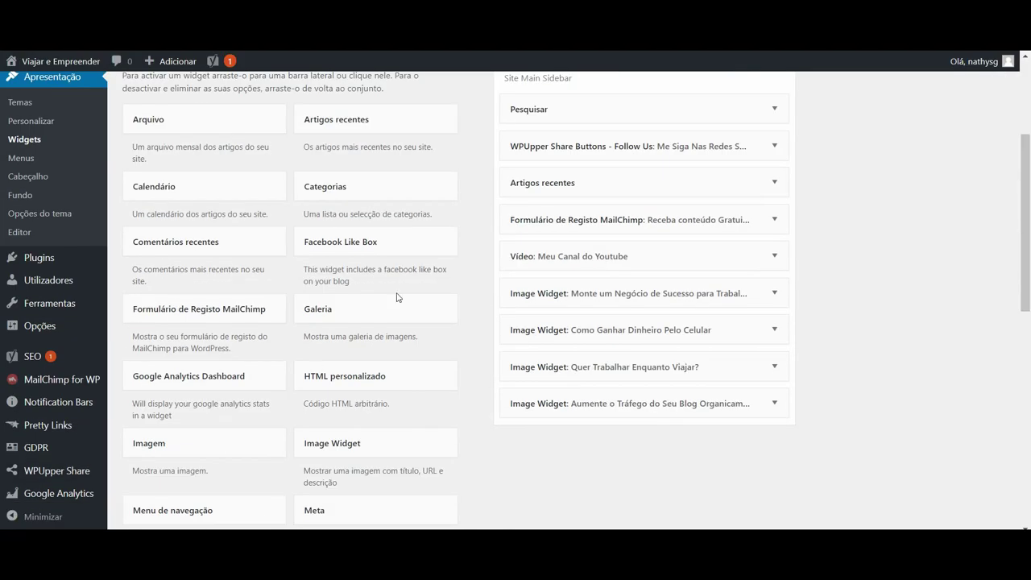
left_click_drag(1030, 171, 1022, 255)
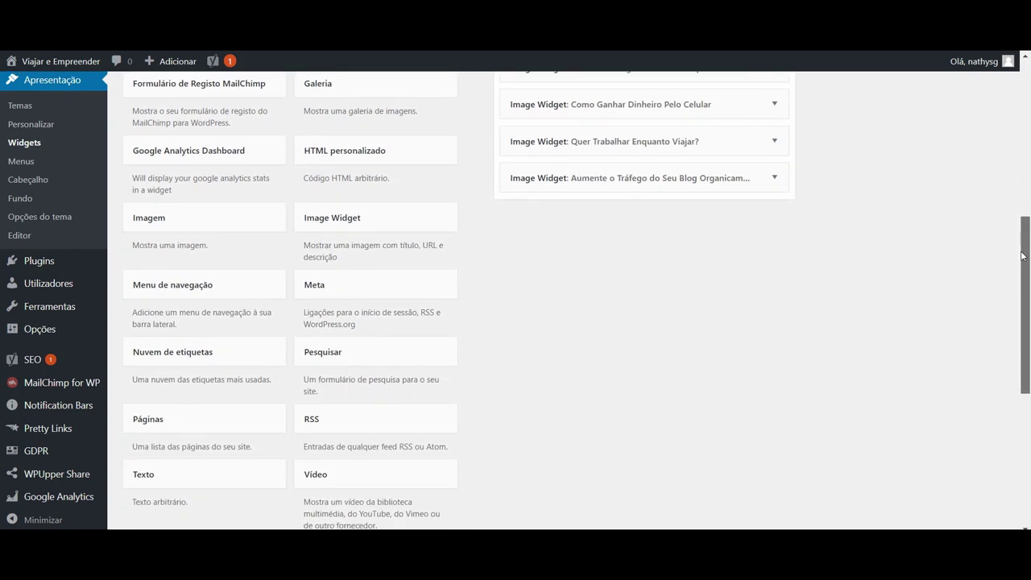
left_click_drag(1023, 255, 1023, 281)
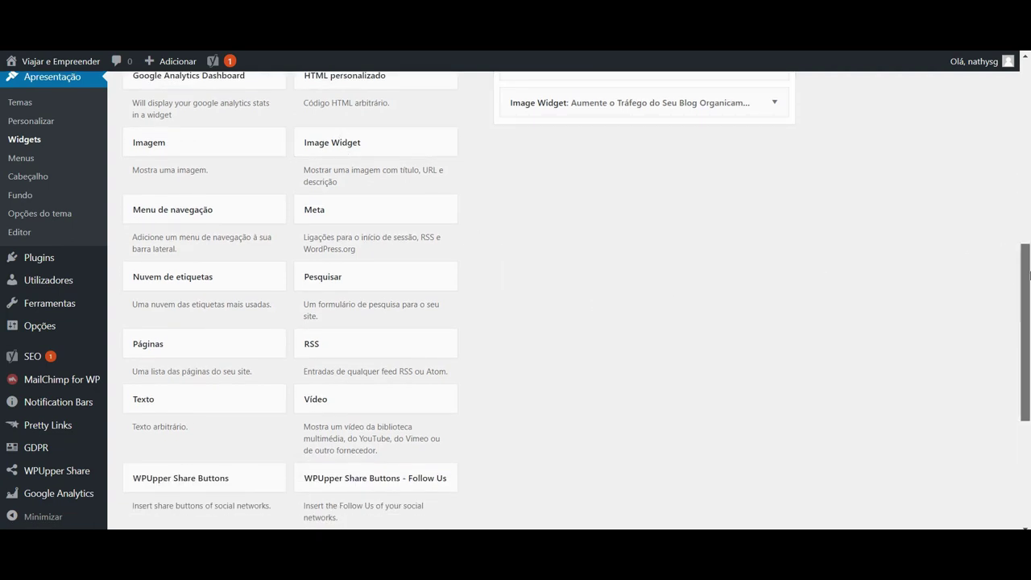
scroll(1005, 250, "up", 4)
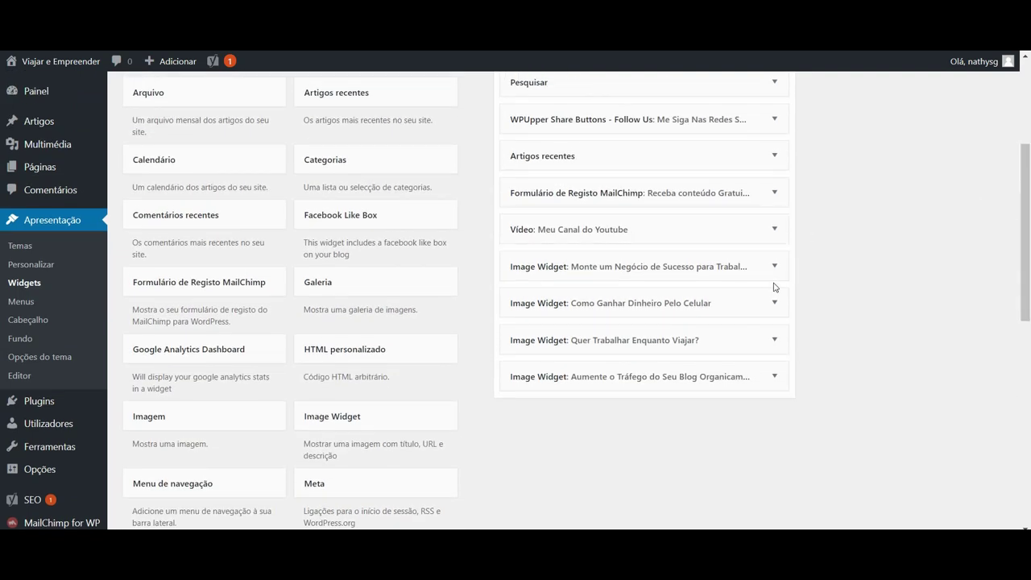
Expand the 'Monte um Negócio de Sucesso para Trabalhar em Casa' Image Widget and review its image, title and link.
left_click(775, 266)
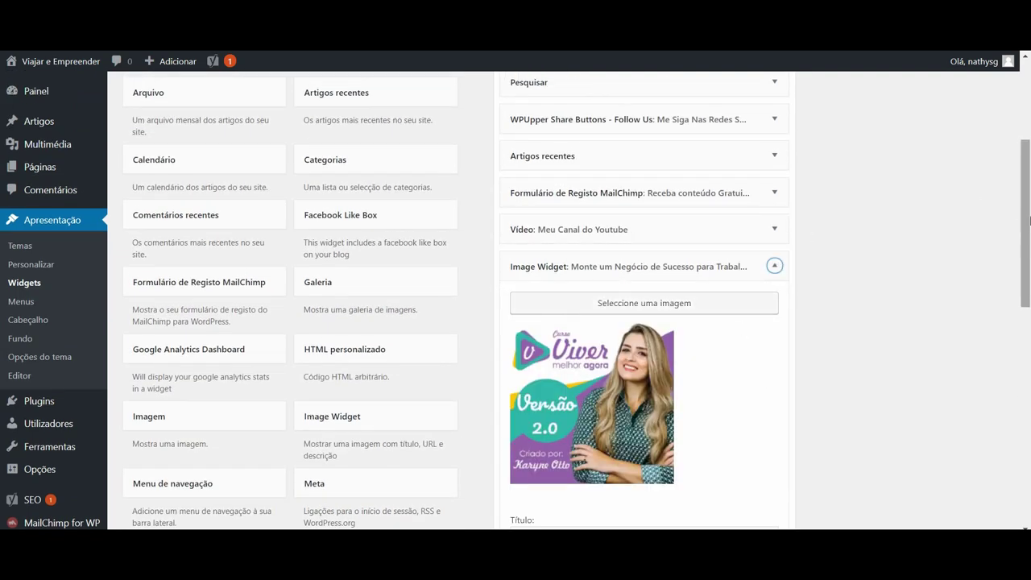
scroll(1027, 262, "down", 2)
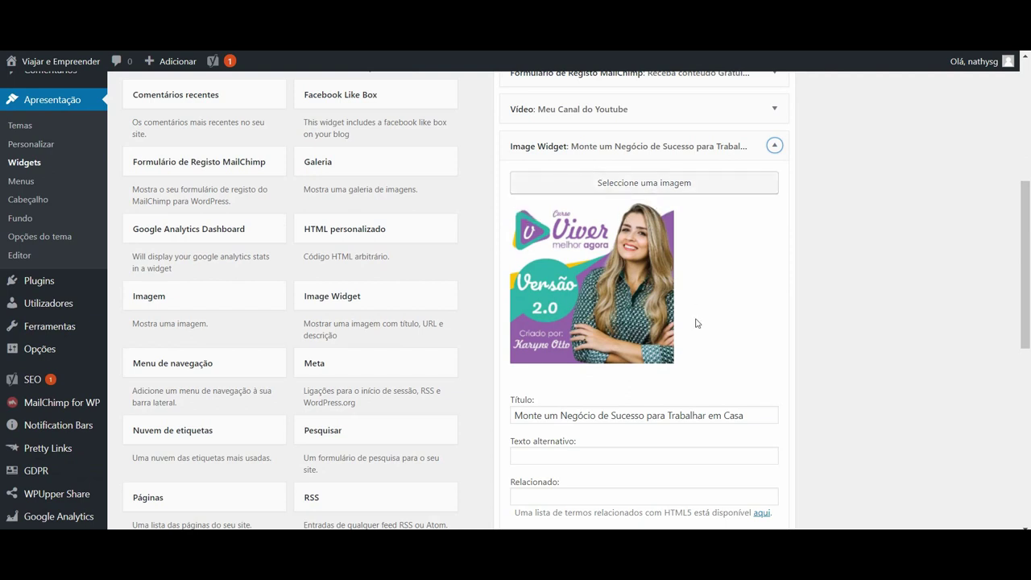
scroll(1026, 386, "down", 4)
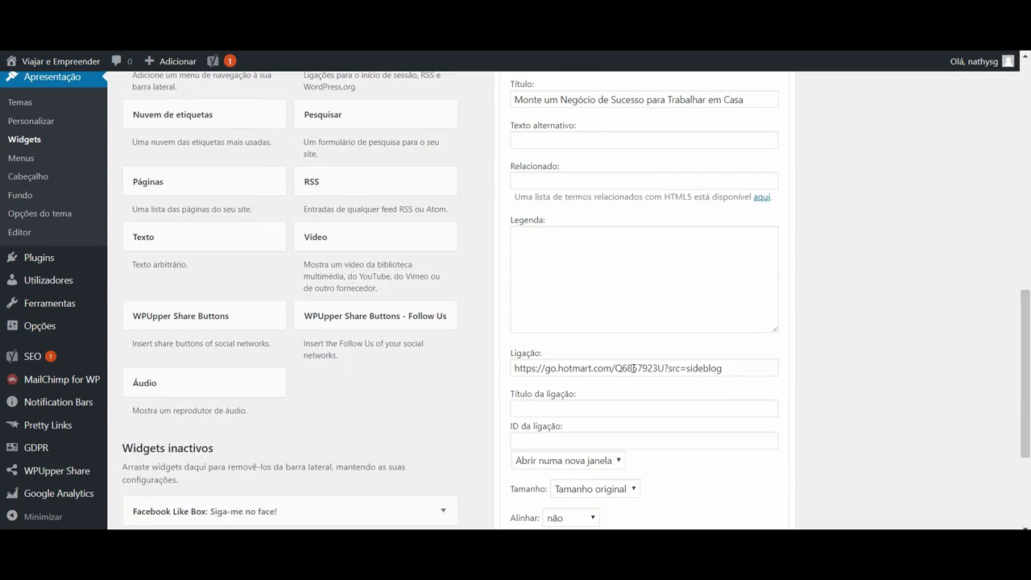
scroll(1029, 254, "down", 3)
scroll(1030, 234, "up", 6)
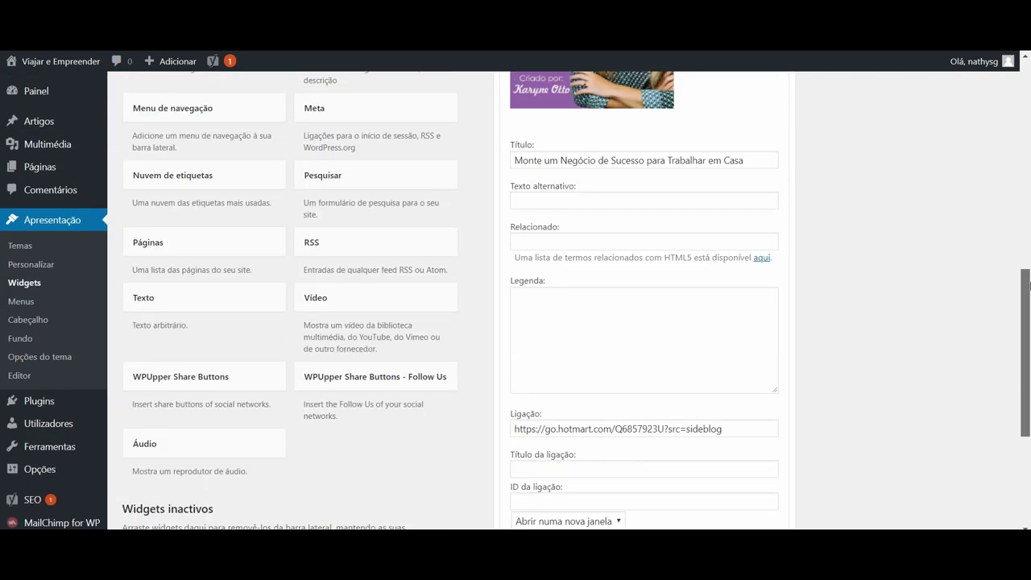
left_click_drag(1029, 221, 1029, 206)
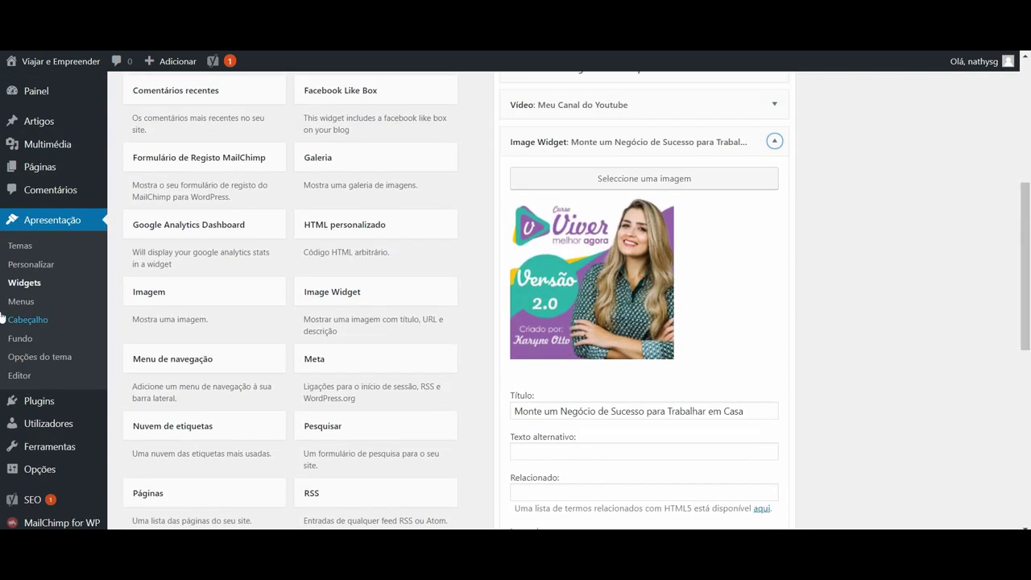
left_click(48, 406)
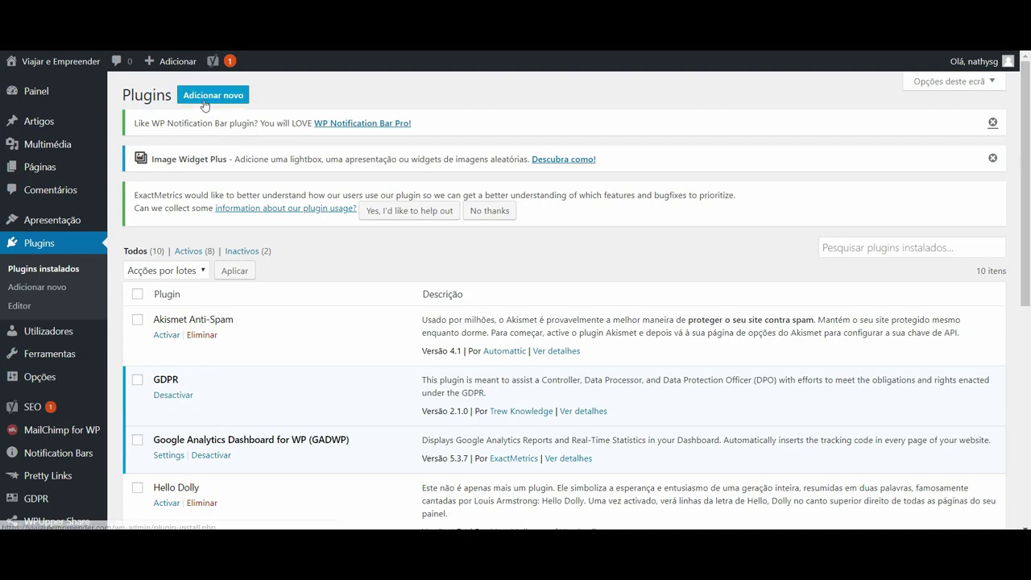
Scroll through the 10 installed plugins, including Image Widget, then go to Adicionar novo.
scroll(272, 349, "down", 2)
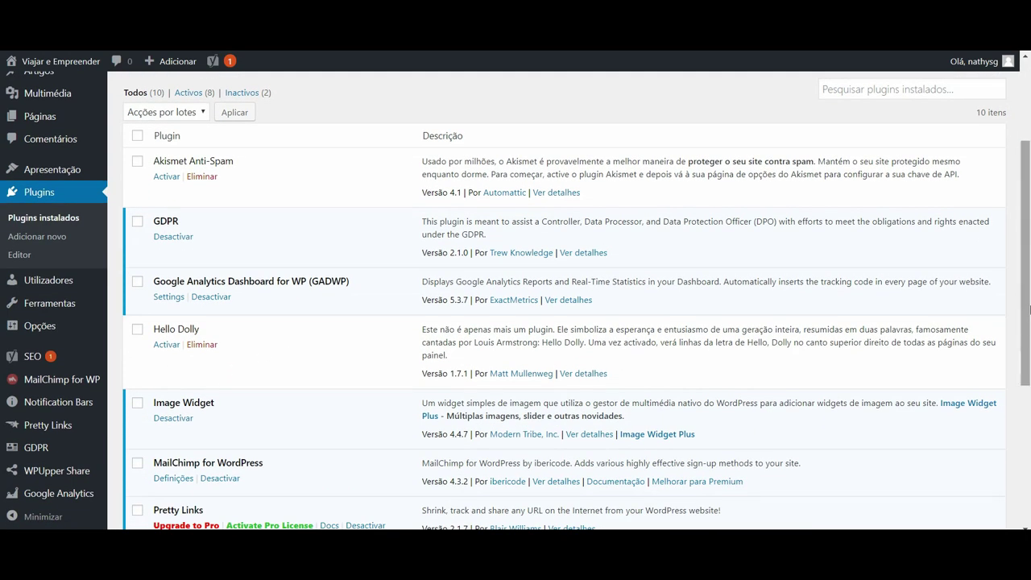
left_click_drag(1025, 266, 1025, 187)
left_click(199, 102)
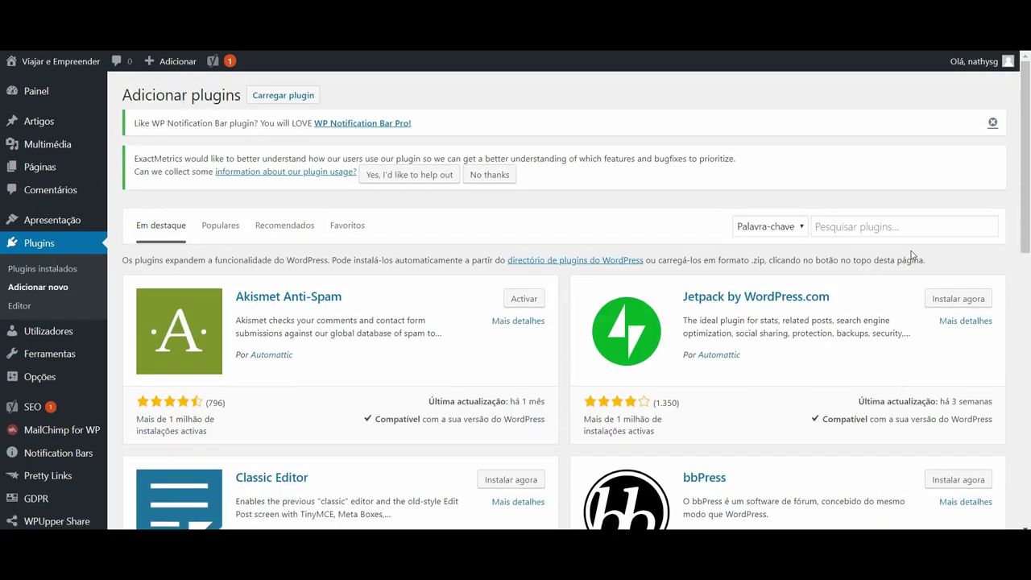
Search the plugin directory for 'image widge', then return to Apresentação > Widgets.
left_click(919, 228)
type("image")
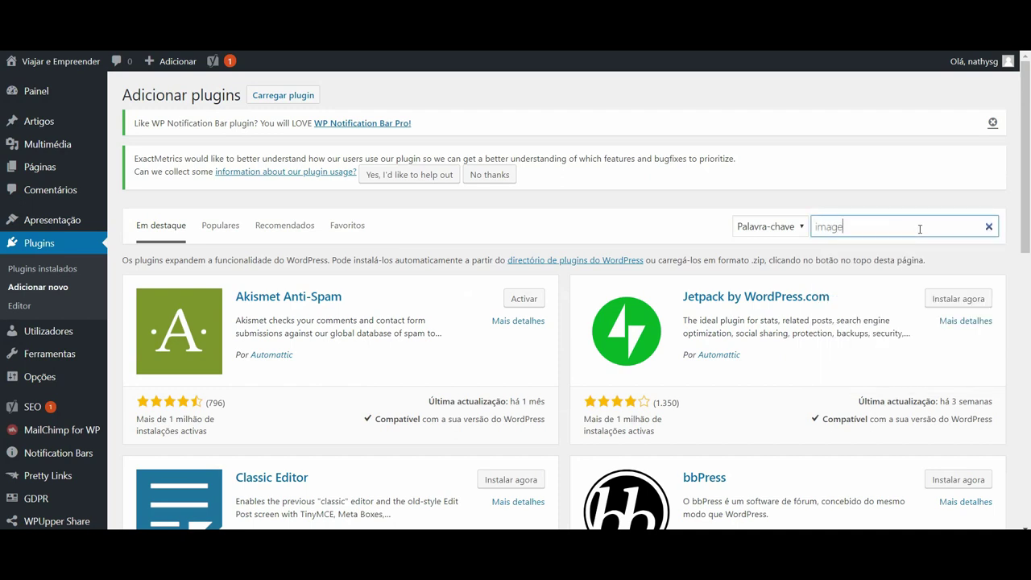
type(" widget")
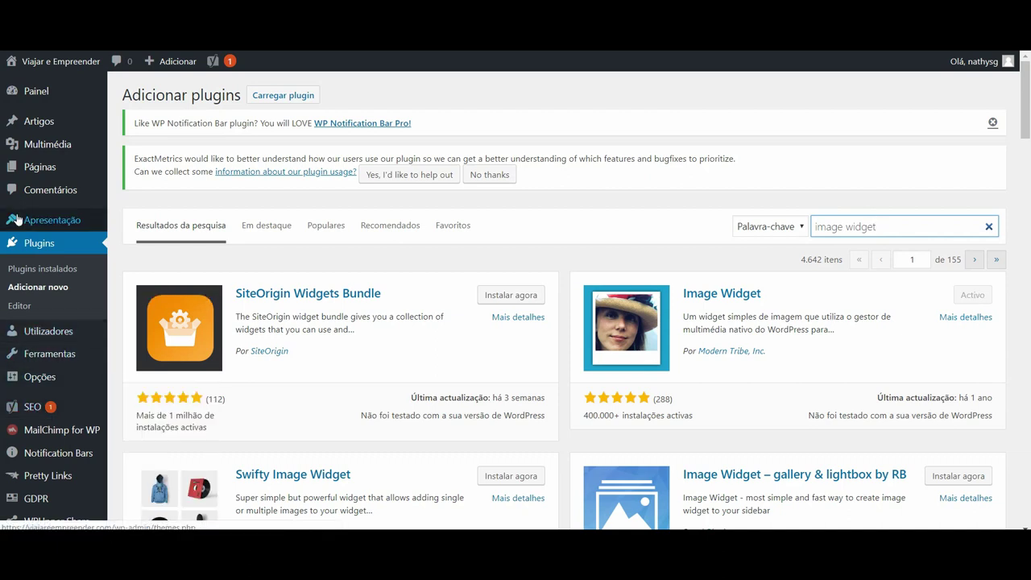
mouse_move(49, 224)
left_click(134, 260)
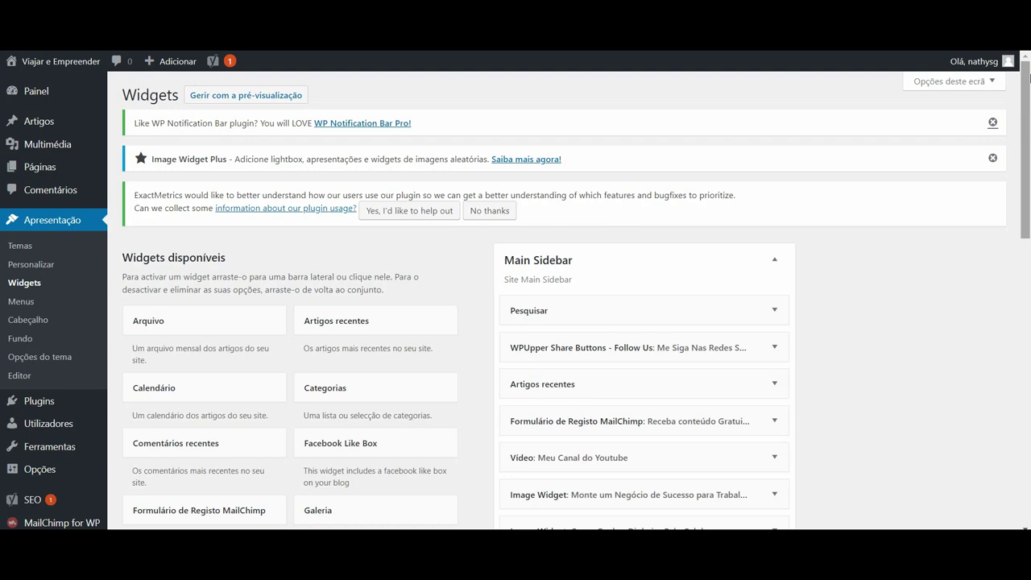
Add an Image Widget to the Main Sidebar and bring up its image picker.
left_click_drag(1028, 77, 1026, 191)
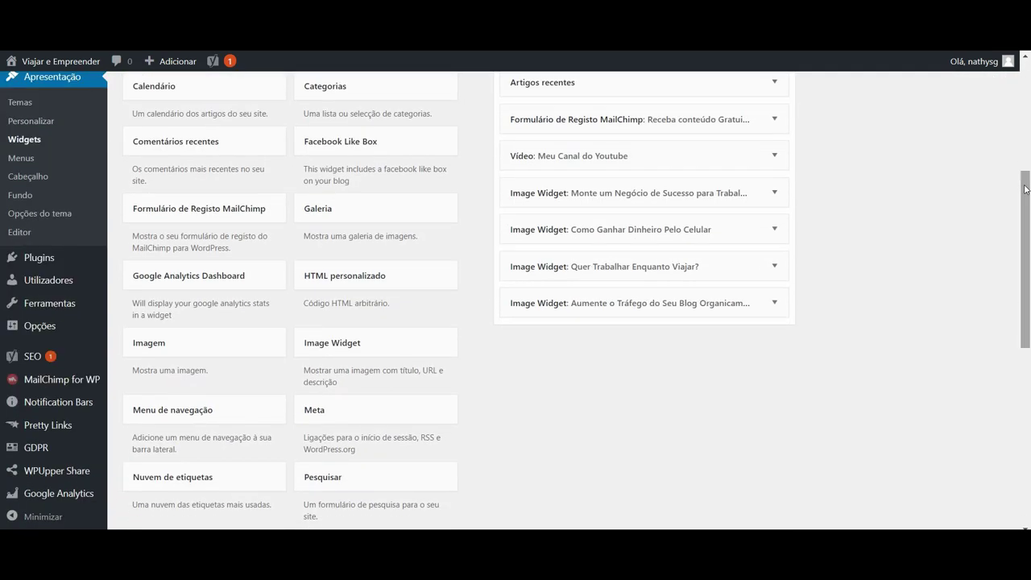
left_click(347, 348)
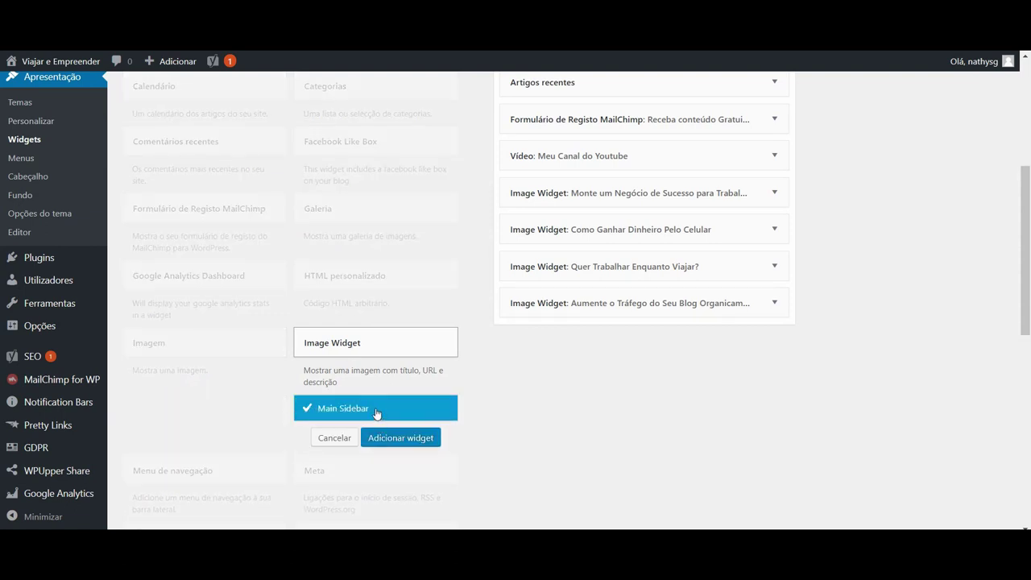
left_click(389, 439)
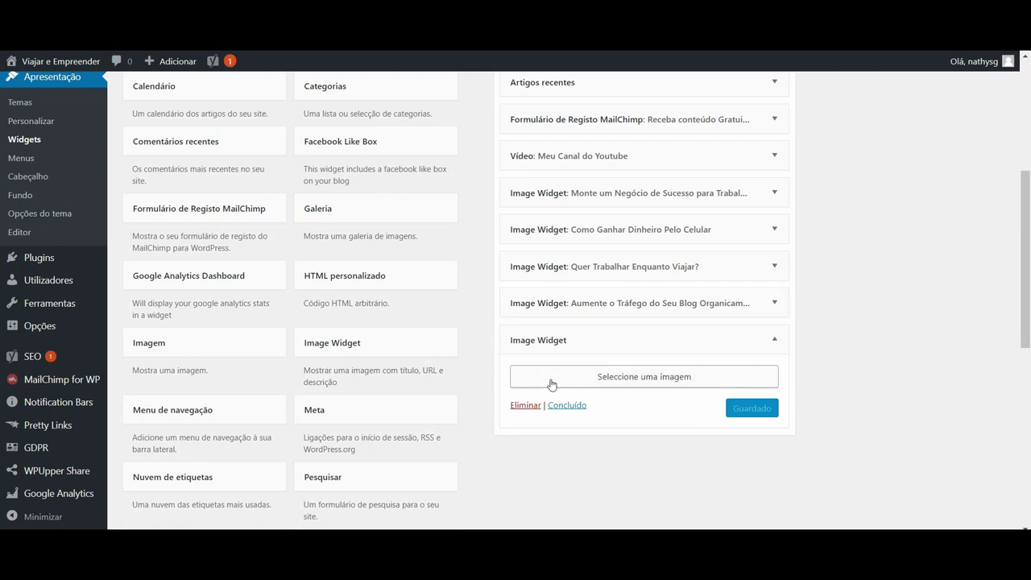
left_click(648, 377)
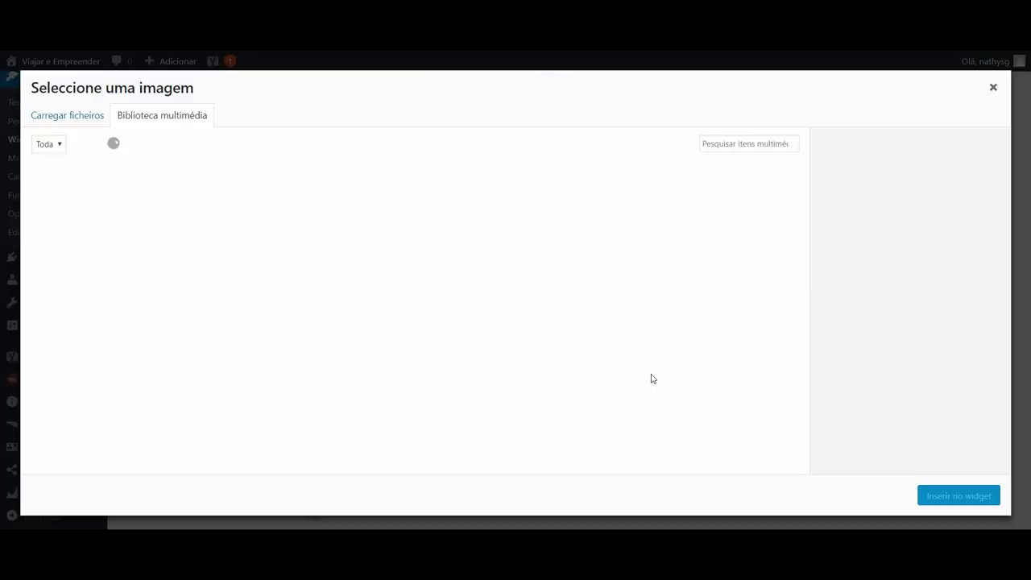
Dismiss the media dialog without choosing an image and delete the empty fifth Image Widget.
left_click(992, 88)
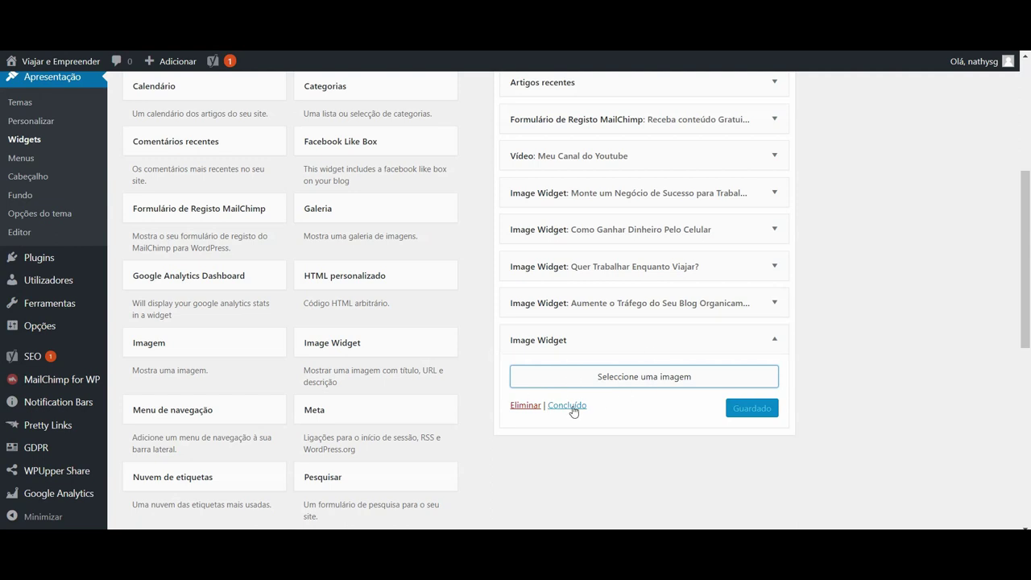
left_click(525, 406)
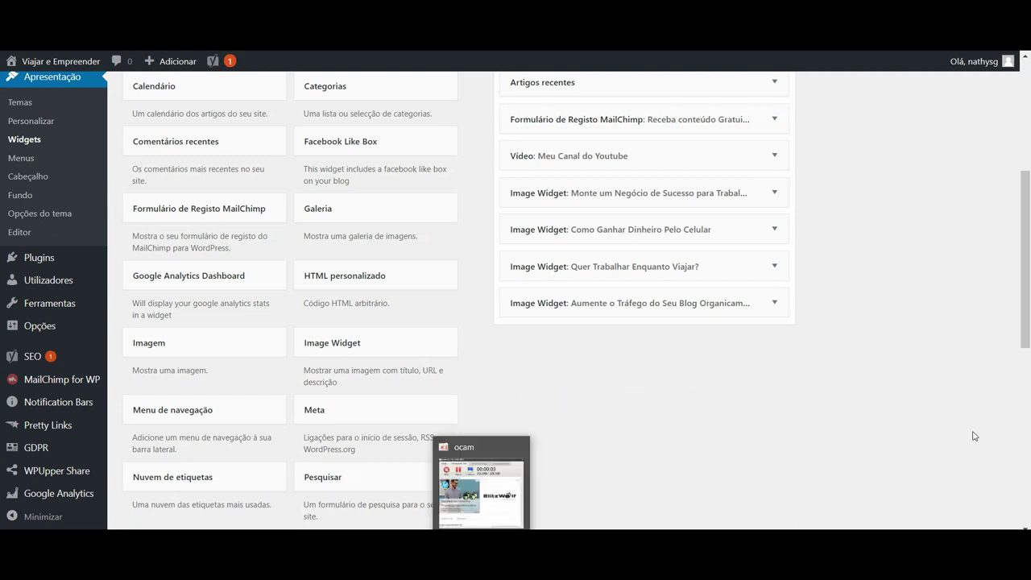
scroll(1008, 483, "down", 6)
scroll(1029, 181, "up", 10)
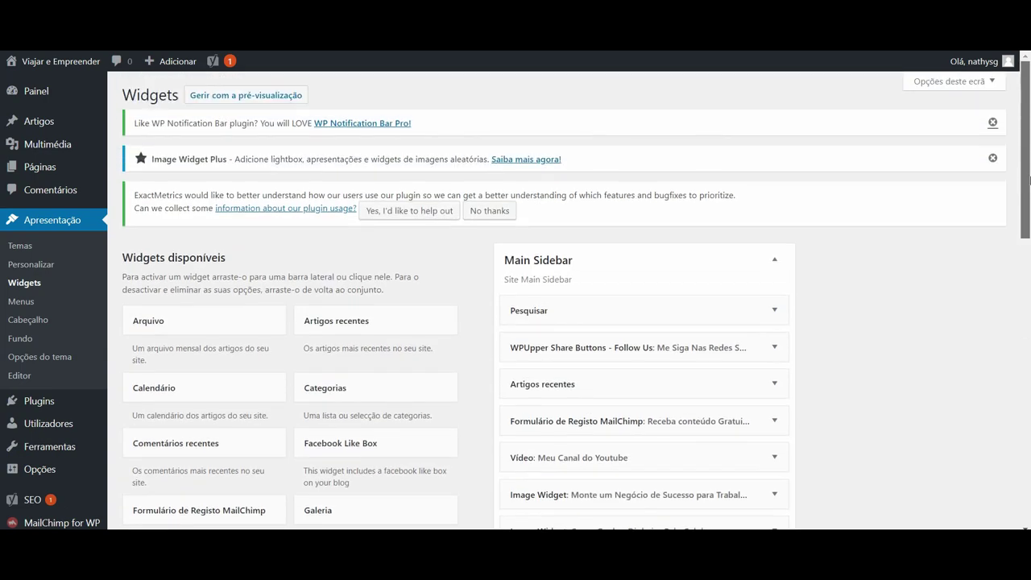
scroll(1024, 483, "down", 10)
scroll(1022, 276, "up", 10)
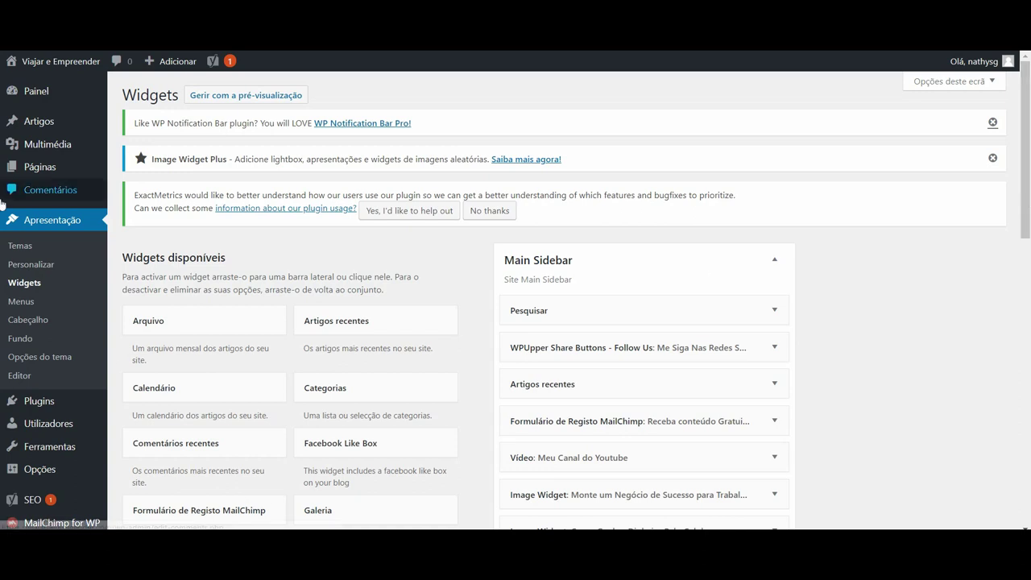
left_click(32, 271)
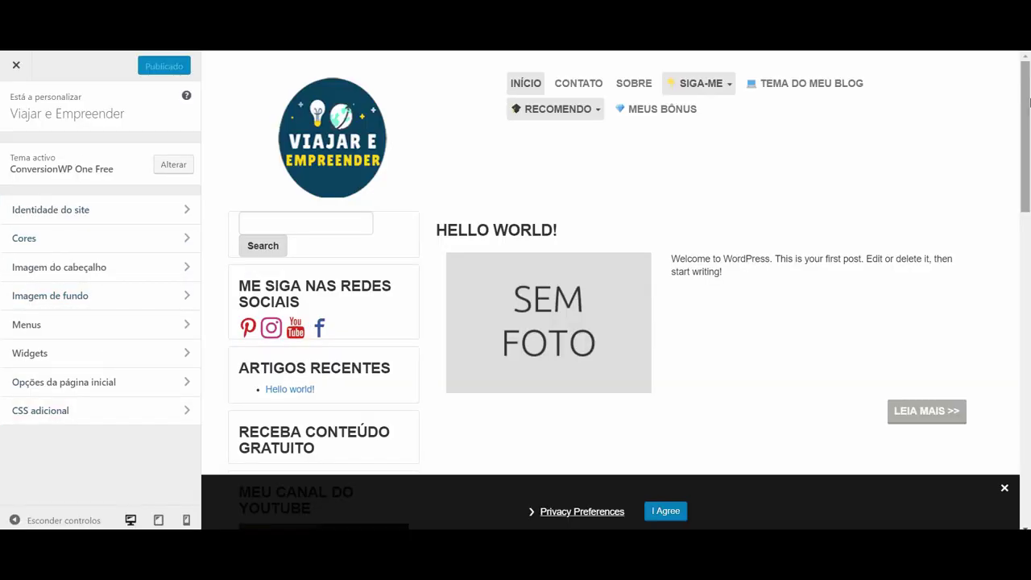
Scroll the Viajar e Empreender customizer preview to view the front page.
left_click_drag(1028, 100, 1028, 84)
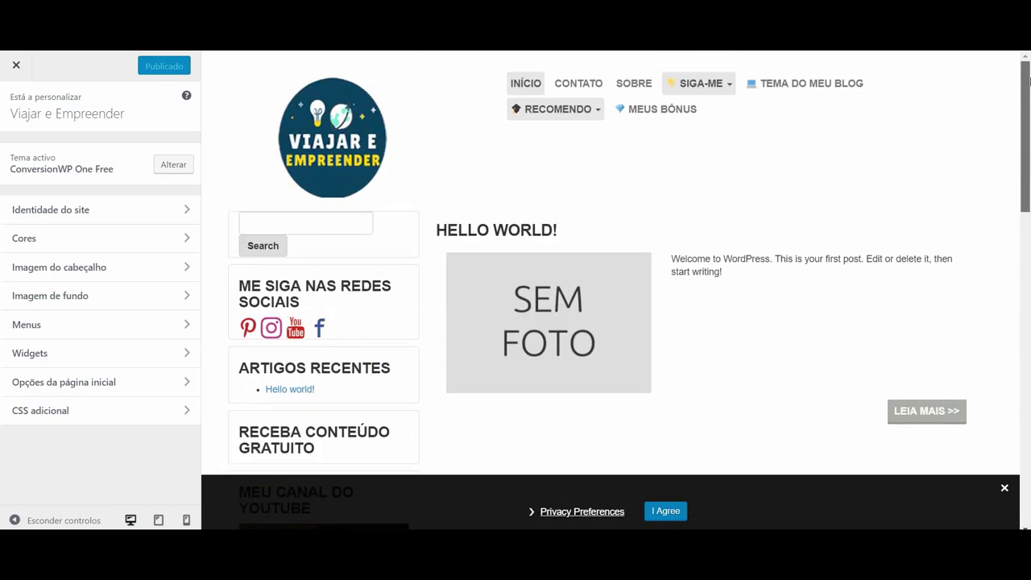